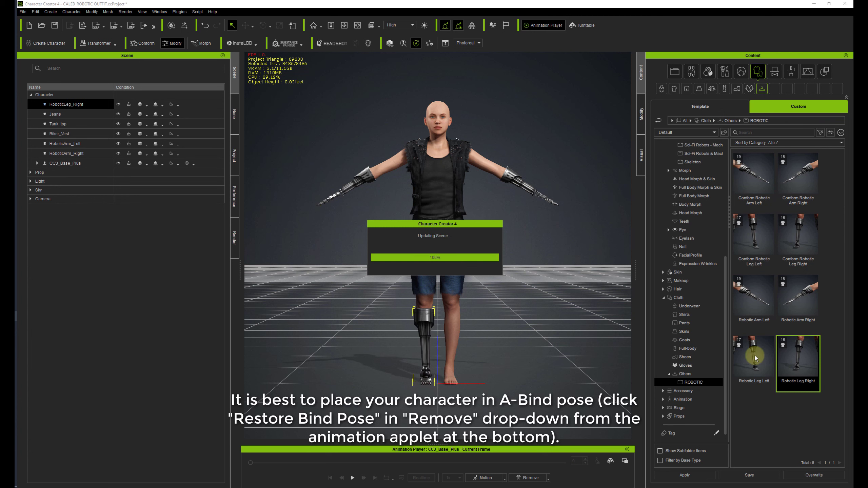
Step: Add the Robotic Leg Left cloth item to the character
double_click(754, 358)
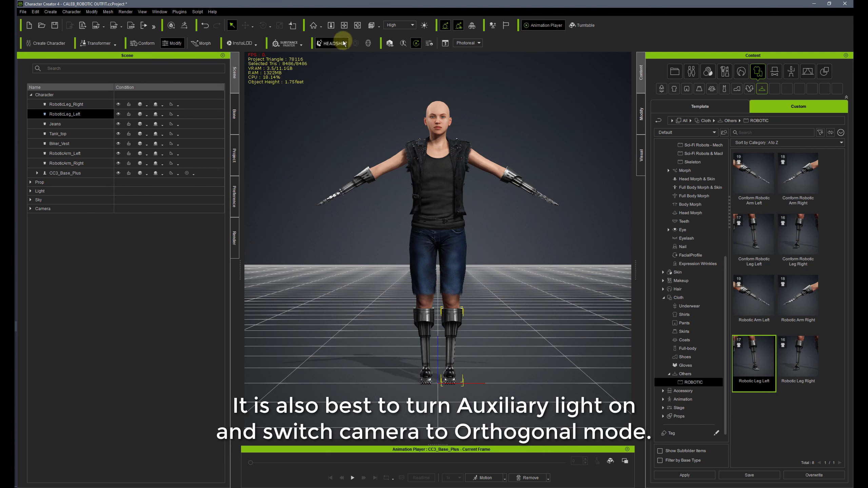
Step: Turn on the auxiliary light and set the Preview Camera to Orthogonal
click(423, 26)
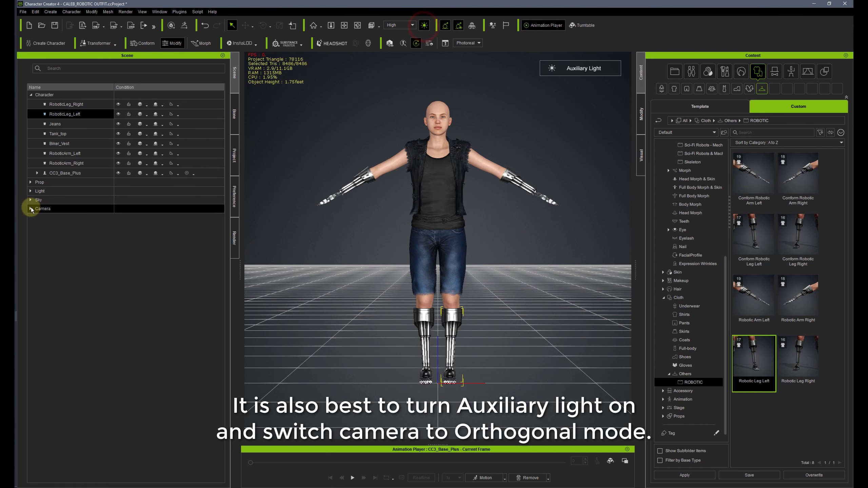
click(30, 208)
click(59, 217)
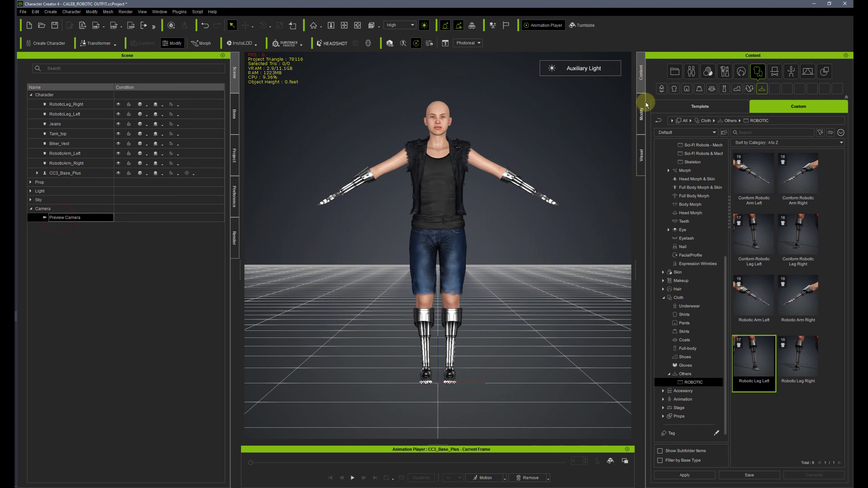
click(641, 78)
click(642, 111)
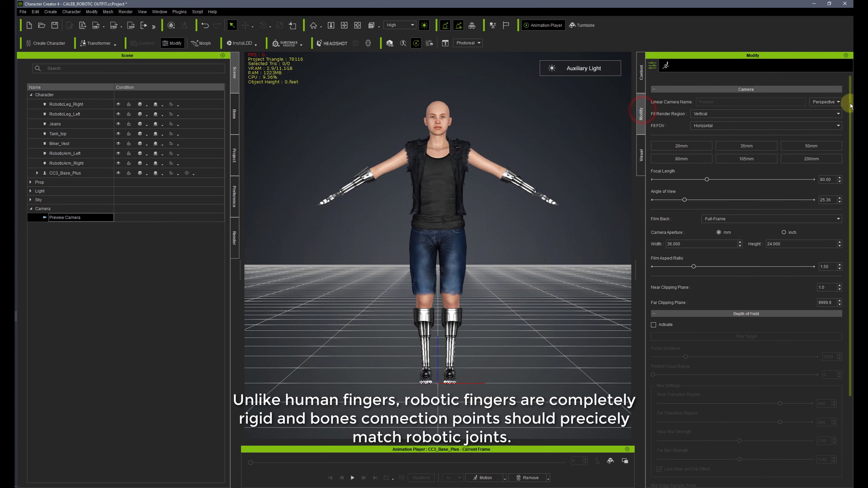
click(822, 109)
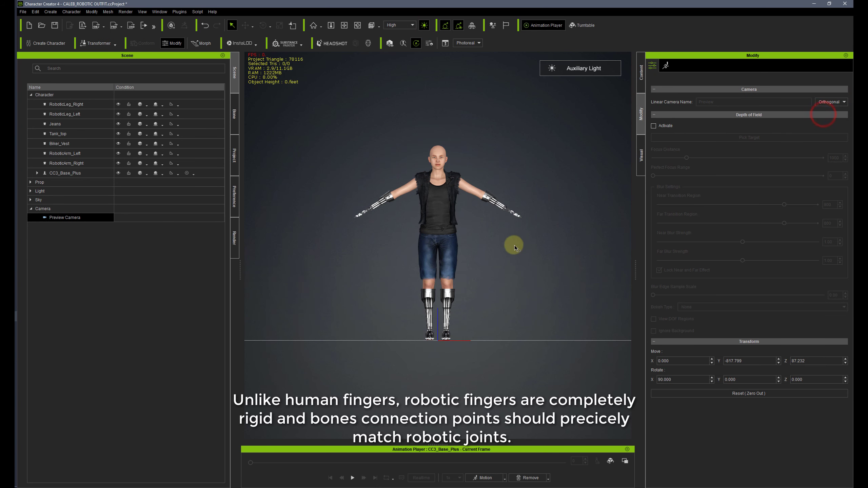
Step: Examine the finger joints of the left robotic hand on RoboticArm_Left up close
click(86, 155)
right_drag(535, 243, 368, 343)
scroll(509, 221, up, 1)
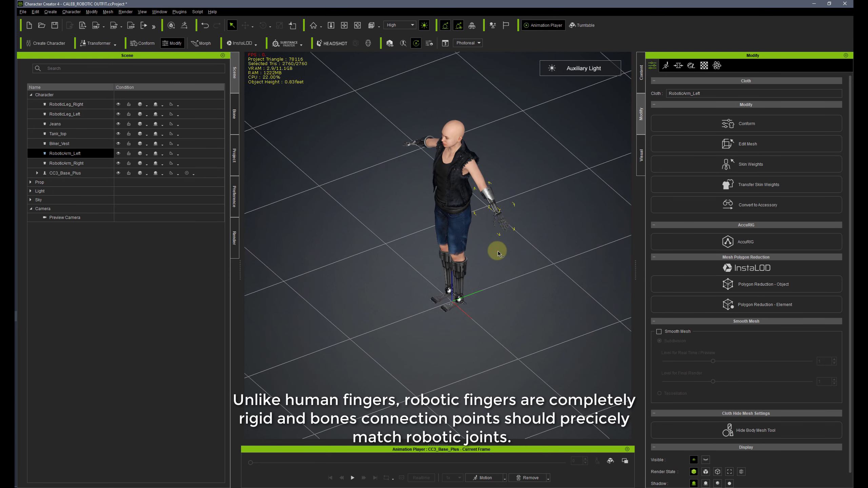
right_drag(497, 253, 460, 250)
scroll(480, 217, up, 7)
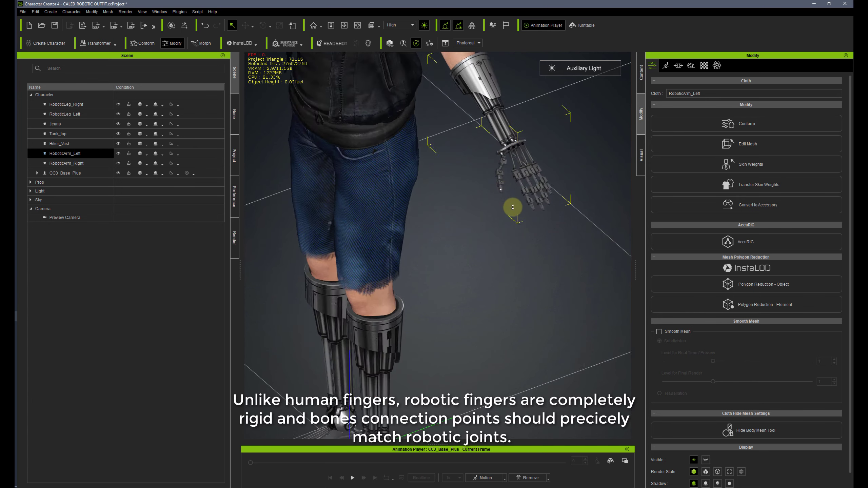
scroll(512, 207, up, 2)
right_drag(524, 233, 401, 318)
scroll(504, 264, up, 4)
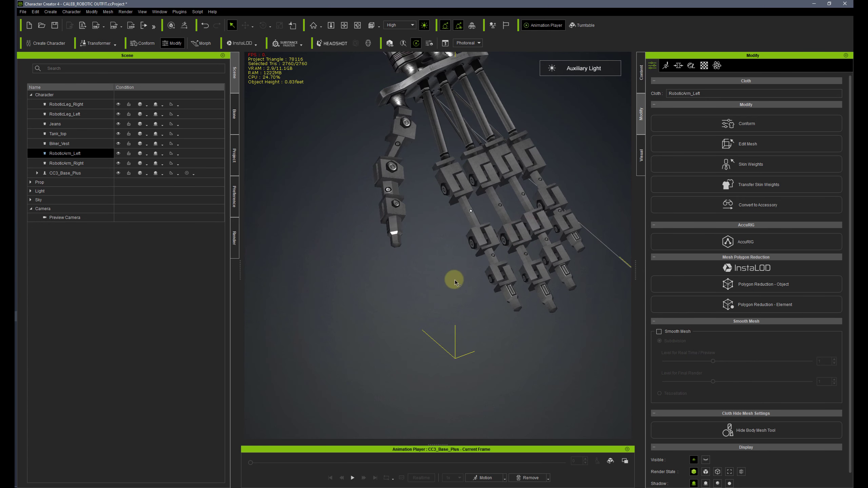
right_drag(454, 282, 442, 285)
Step: Open Edit Pose for CC3_Base_Plus, test-rotate the left thumb's base bone and reset the pose
click(63, 172)
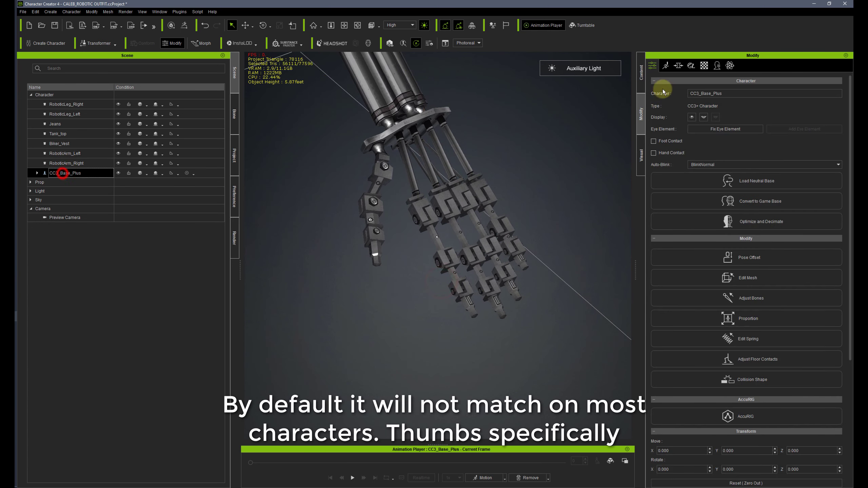
click(666, 66)
click(753, 98)
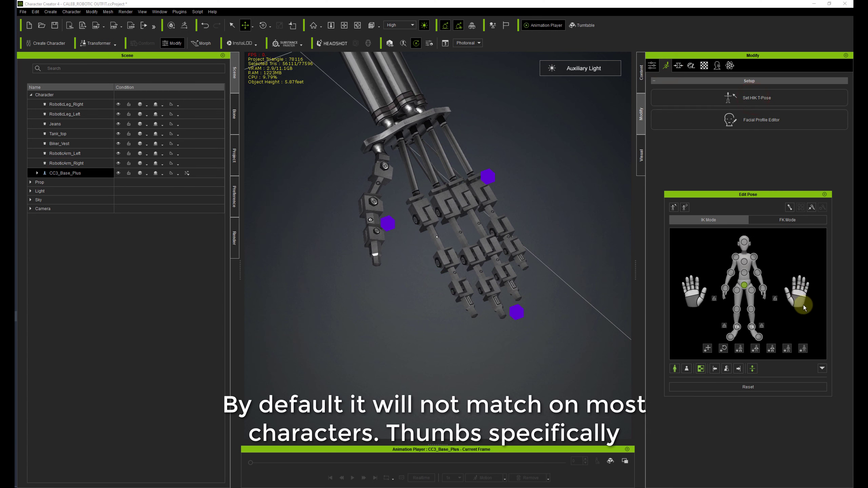
click(804, 308)
mouse_move(341, 148)
mouse_down()
mouse_move(357, 172)
mouse_move(289, 132)
mouse_move(339, 155)
mouse_up()
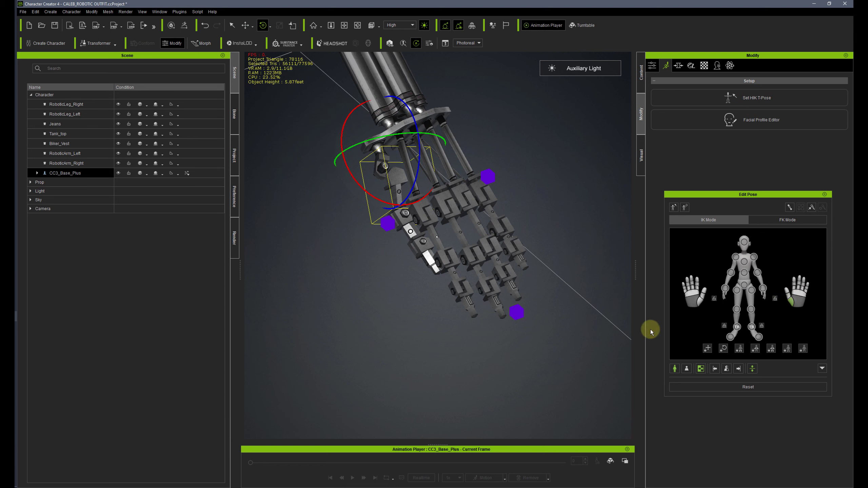
click(730, 387)
Step: Test-bend the left index finger at its base bone, reset the pose and close the pose editor
click(794, 288)
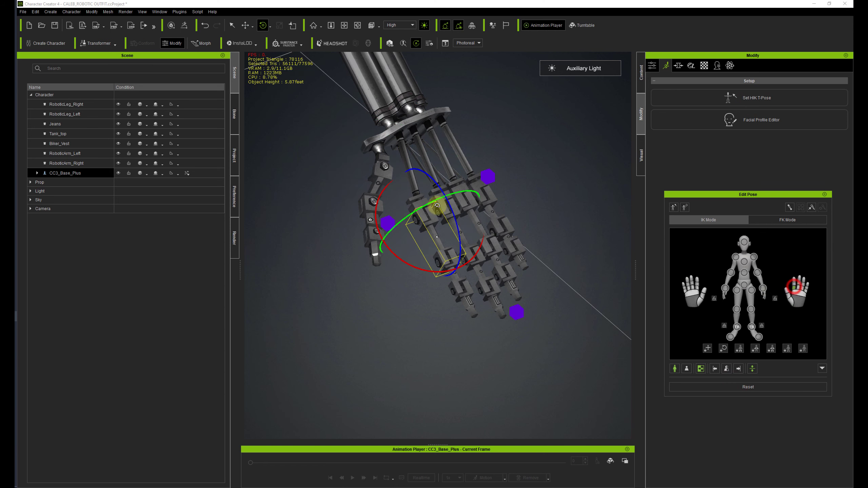
drag(451, 213, 429, 201)
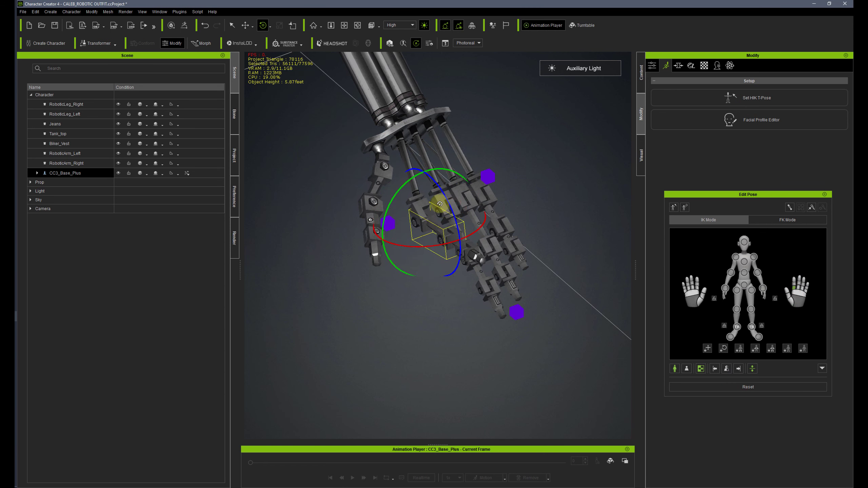
click(722, 388)
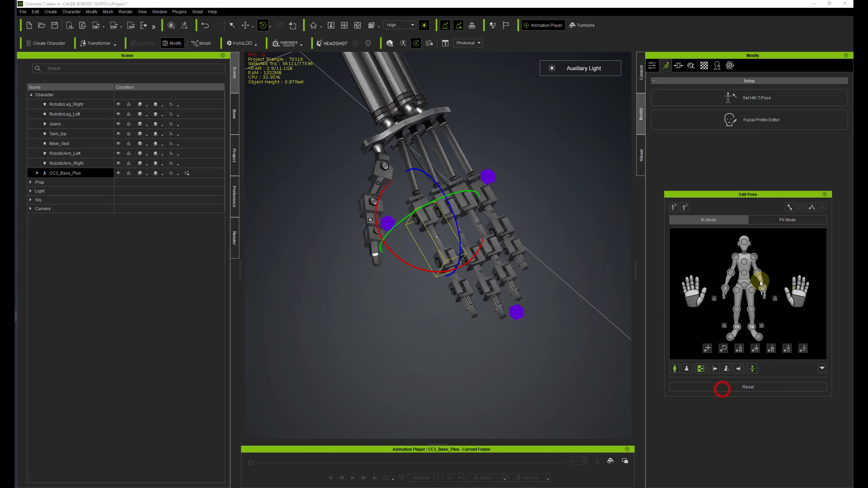
click(824, 194)
Step: Open Adjust Bones for the CC3_Base_Plus character to work on the left robotic hand from straight above
click(91, 144)
click(85, 154)
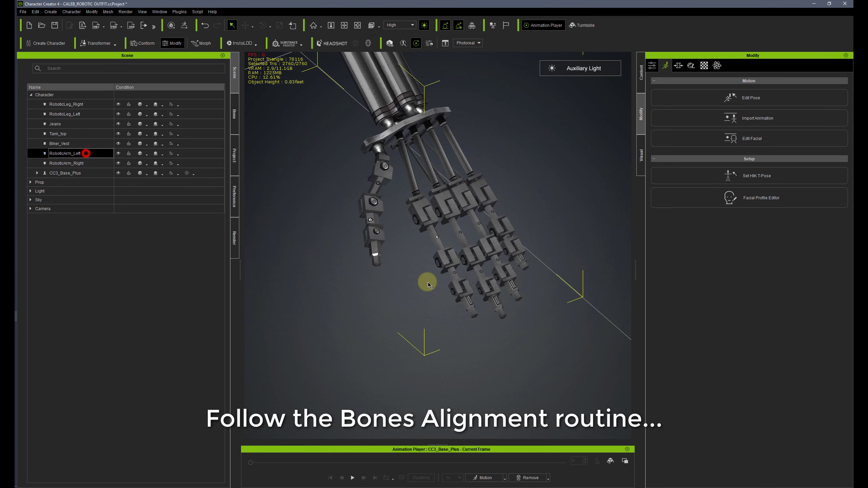
alt+drag(490, 330, 549, 340)
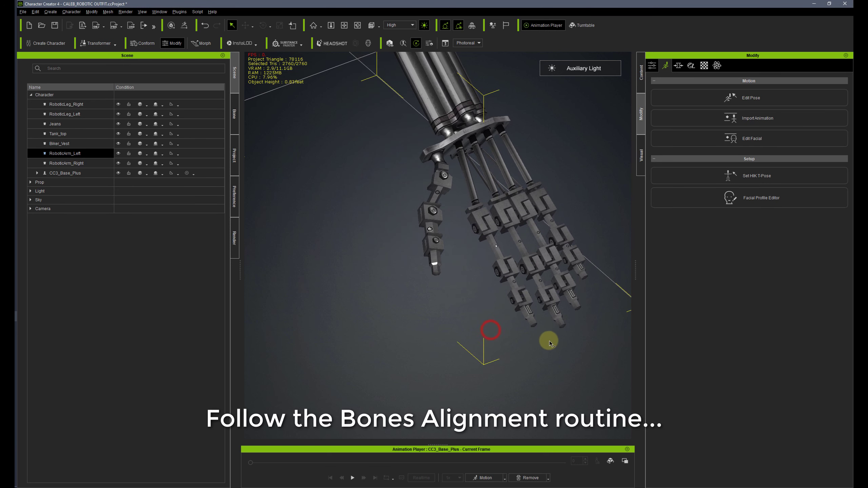
alt+right_drag(549, 340, 450, 409)
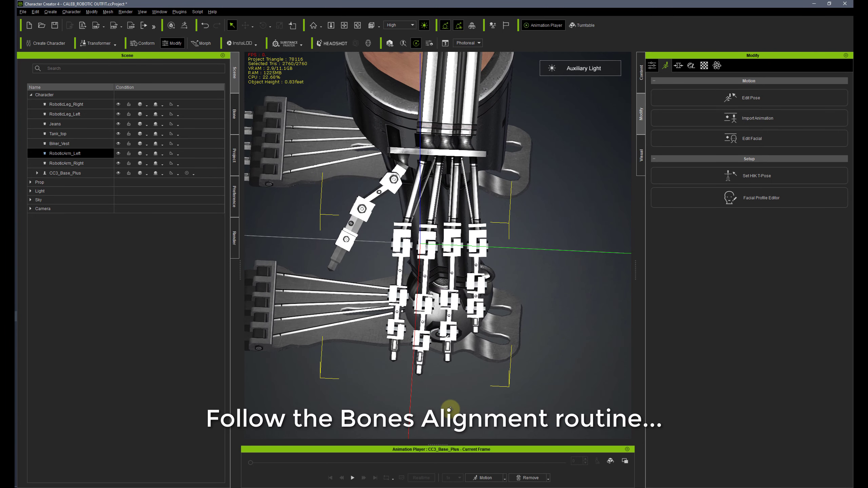
scroll(461, 257, up, 3)
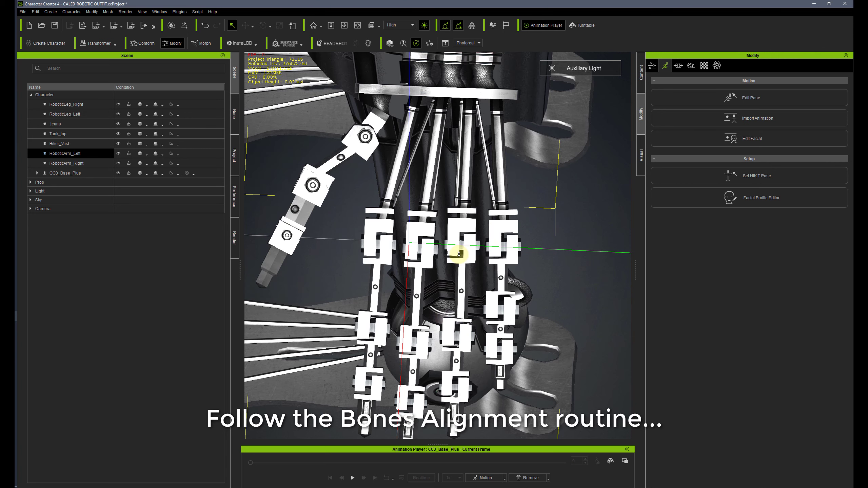
click(86, 173)
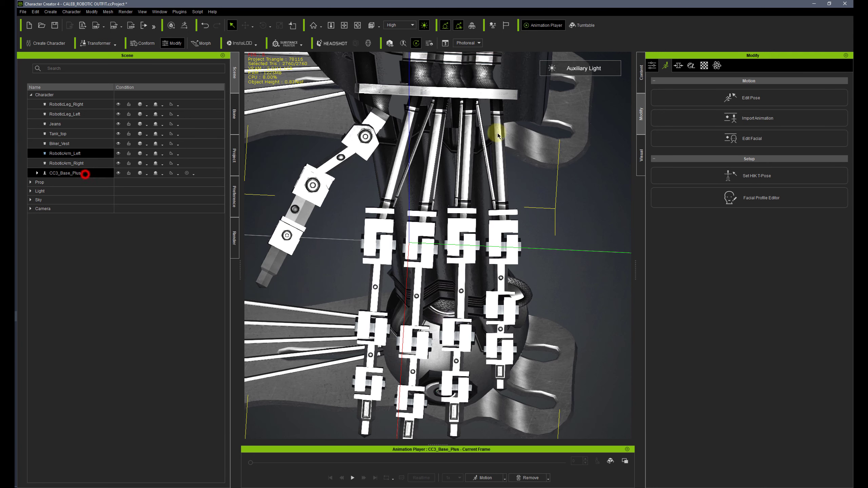
click(653, 66)
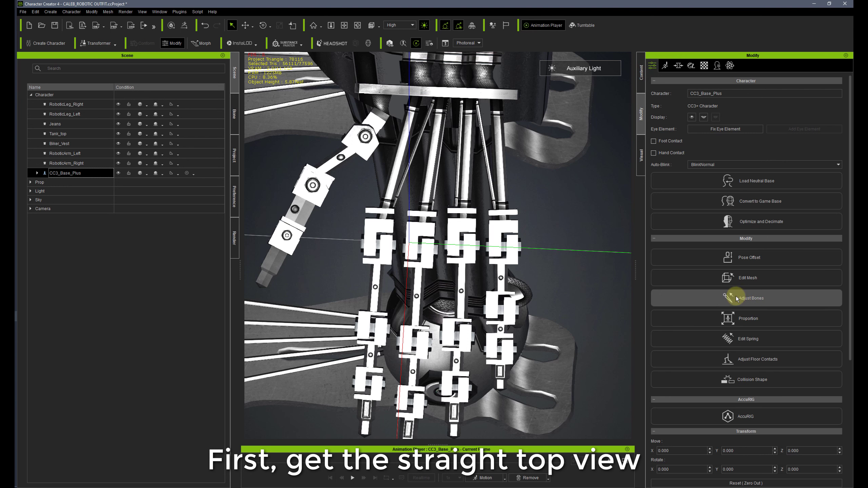
click(753, 298)
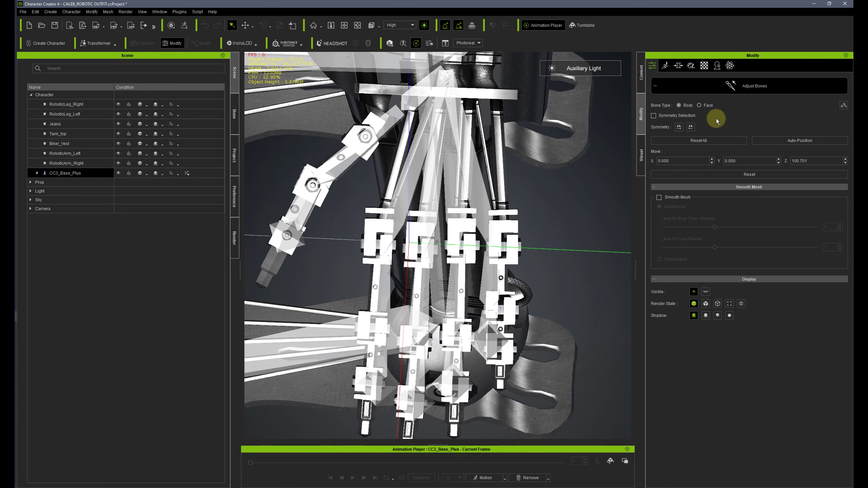
Step: Set the bone gizmo display to red with an opacity of 0.43
click(844, 106)
drag(418, 258, 408, 258)
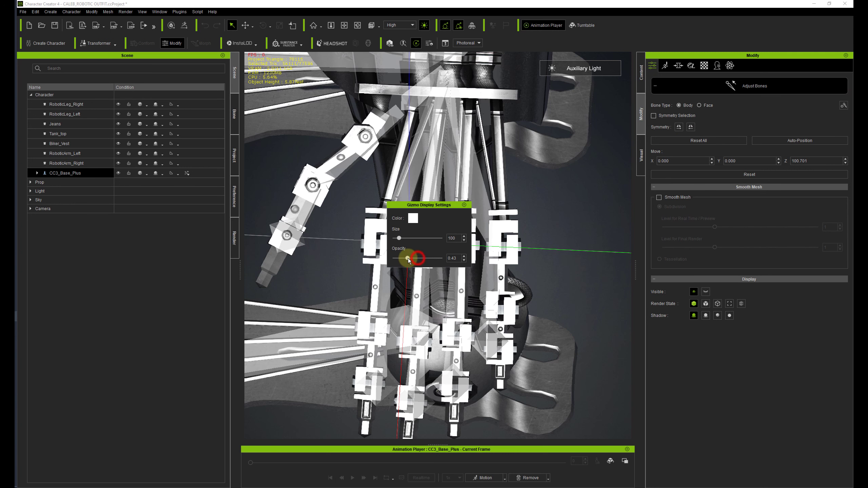
click(413, 218)
click(463, 292)
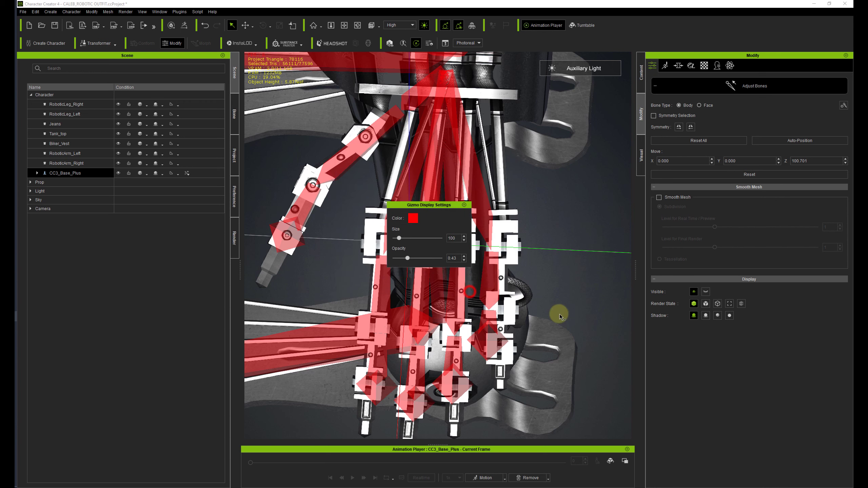
click(465, 205)
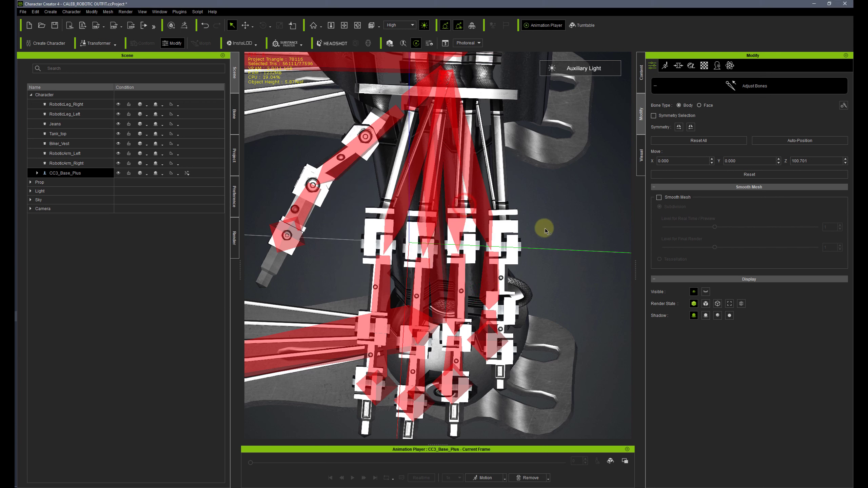
Step: Using Local Move, align the left thumb's middle and end bones with the robotic thumb joints
click(253, 26)
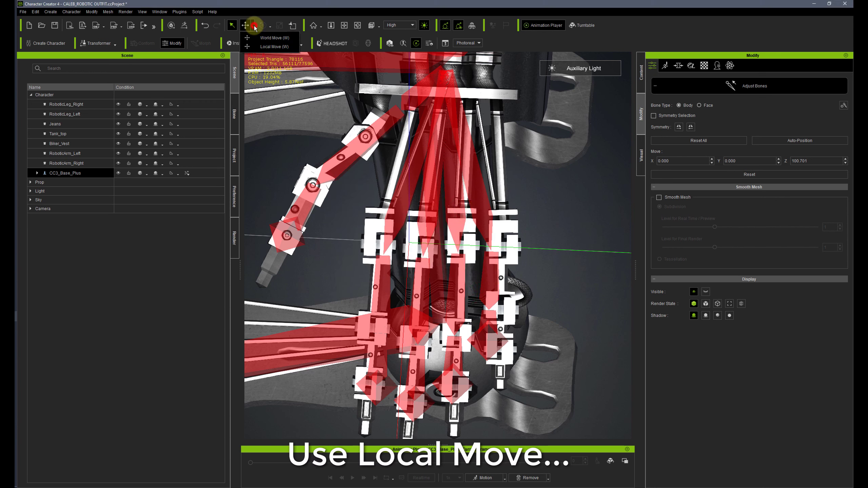
click(272, 47)
click(381, 123)
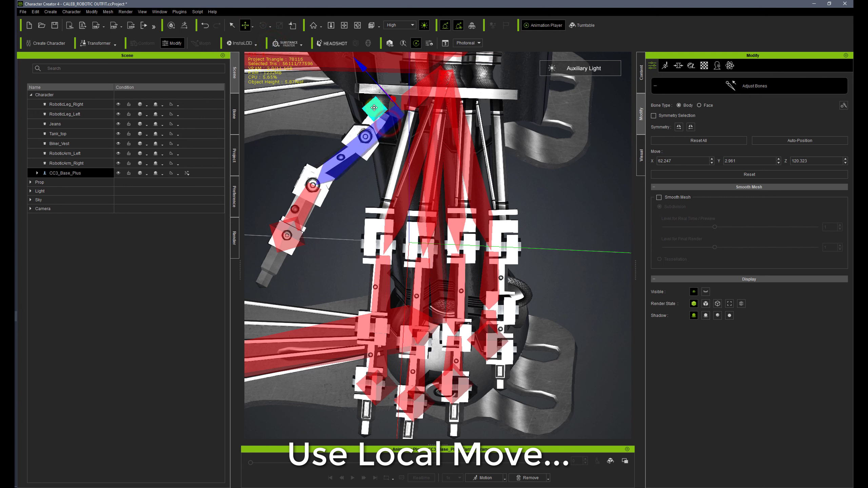
drag(374, 107, 339, 134)
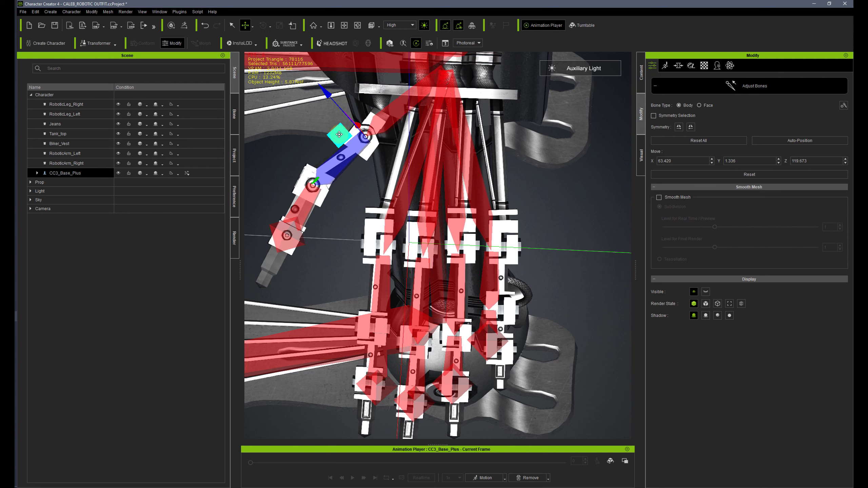
click(312, 197)
drag(291, 194, 290, 194)
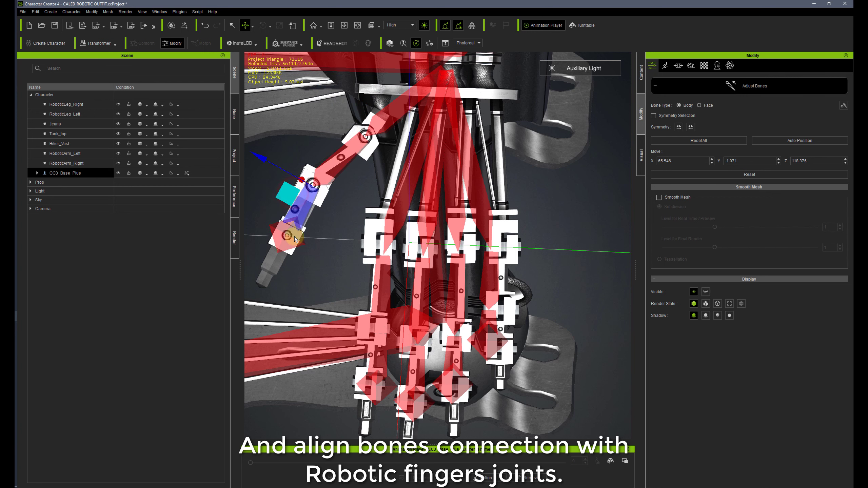
Step: Align the left index finger's base bone and all three little-finger bones with their robotic joints
click(385, 273)
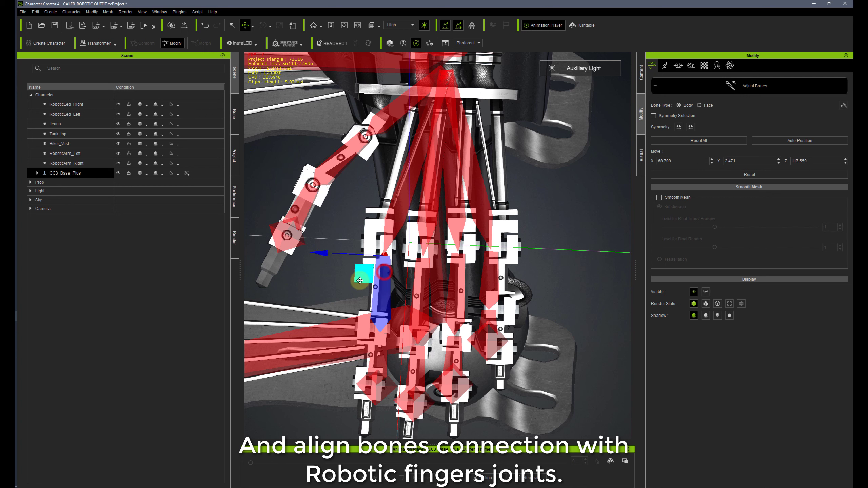
drag(375, 266, 487, 263)
click(494, 285)
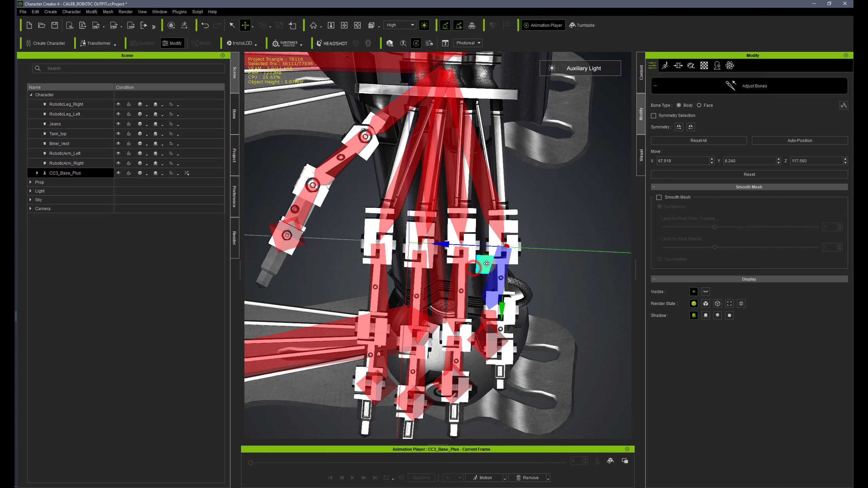
click(485, 319)
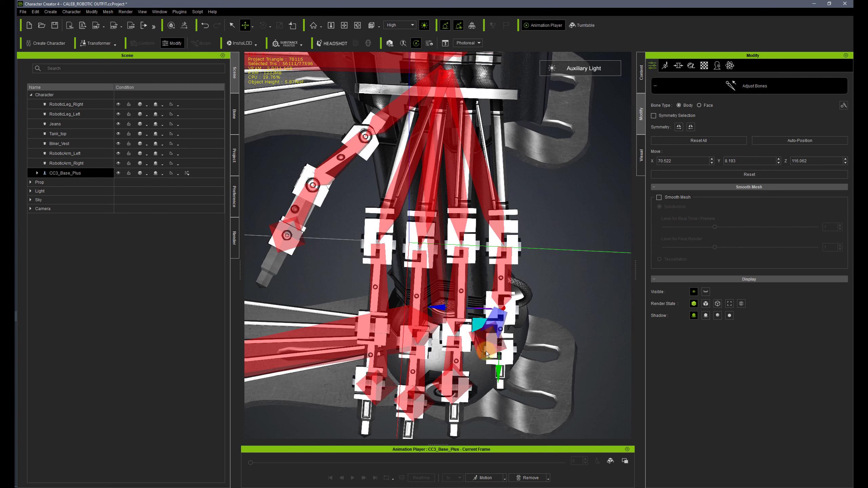
drag(487, 354, 481, 367)
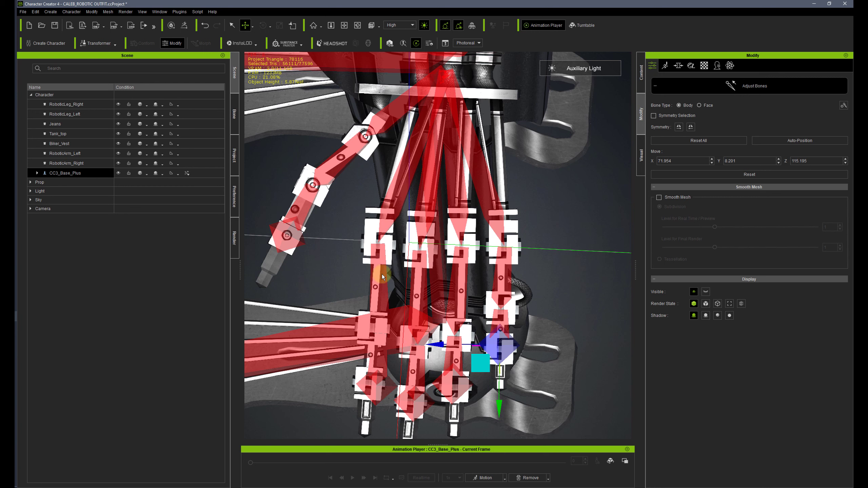
Step: Align the left index finger's middle and end bones with the centres of their robotic joints
click(371, 337)
click(378, 367)
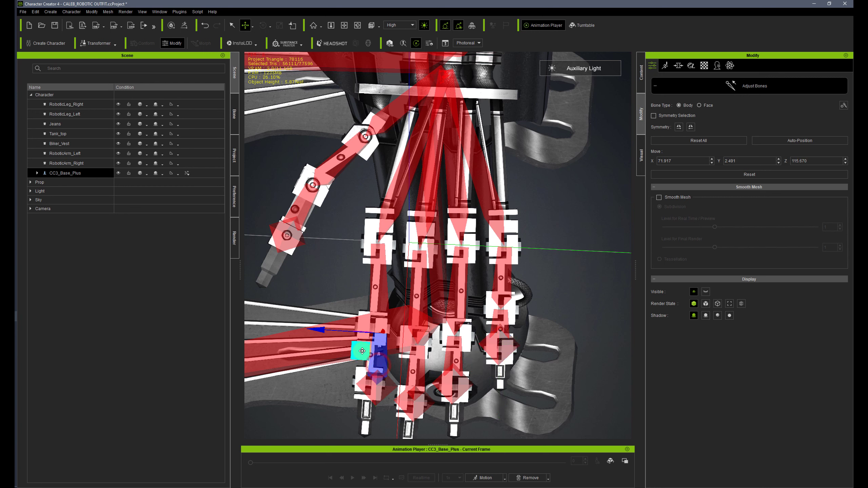
drag(362, 351, 354, 346)
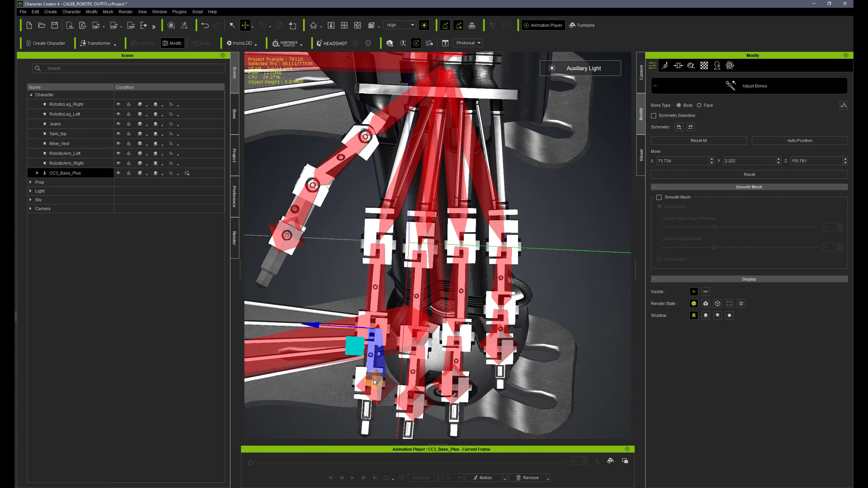
click(378, 396)
mouse_move(355, 404)
mouse_down()
mouse_move(348, 407)
mouse_move(350, 398)
mouse_up()
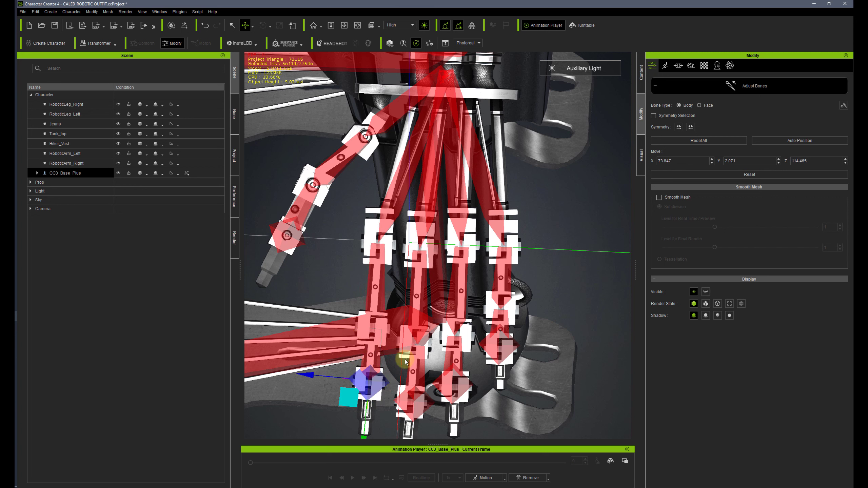
Step: Align the middle and end bones of the left middle and ring fingers with their robotic joints
click(414, 369)
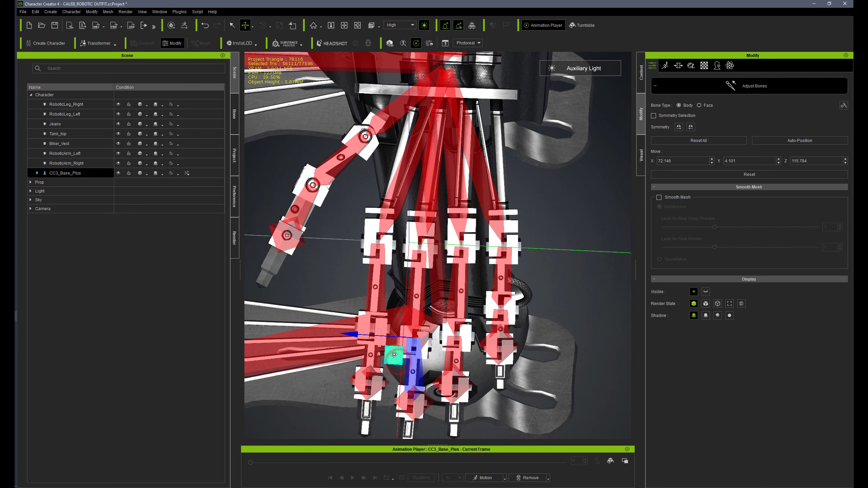
click(411, 397)
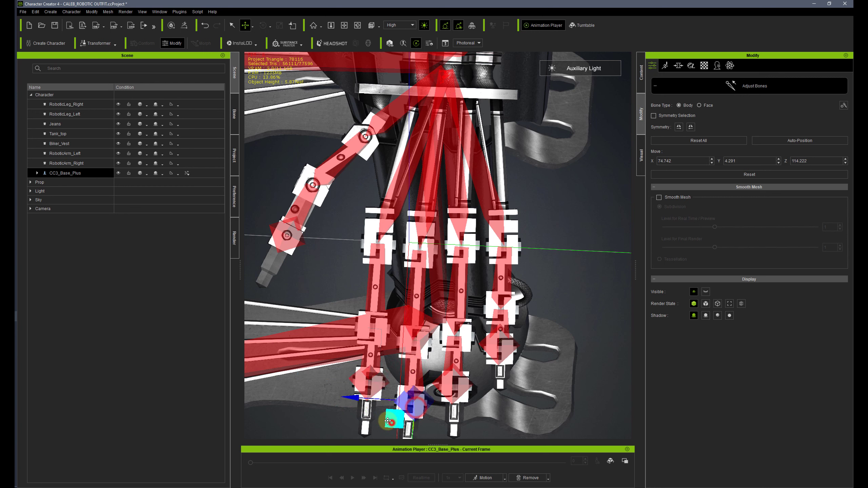
click(450, 357)
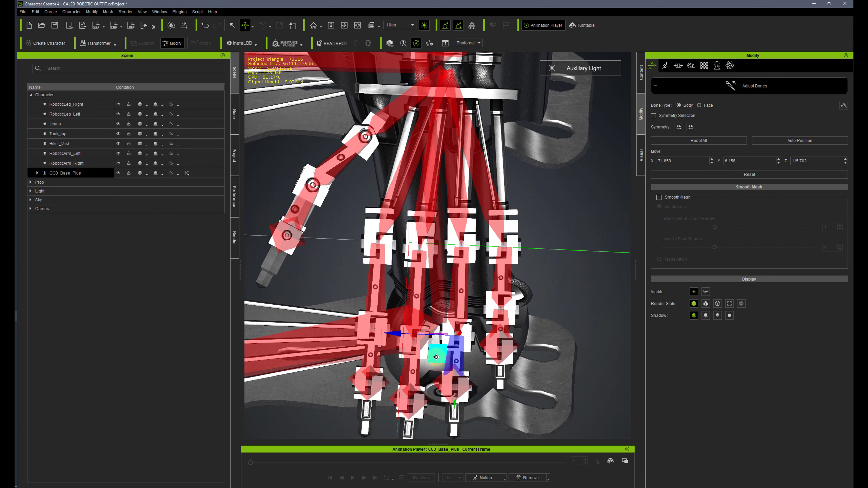
drag(436, 357, 440, 404)
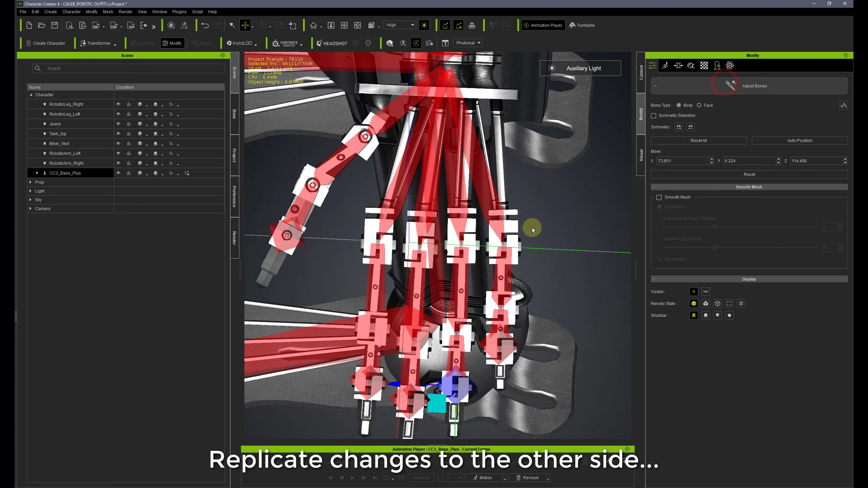
Step: Test the left robotic thumb by rotating its base bone in Edit Pose, and reset the pose
click(70, 154)
scroll(444, 236, down, 5)
scroll(430, 263, up, 5)
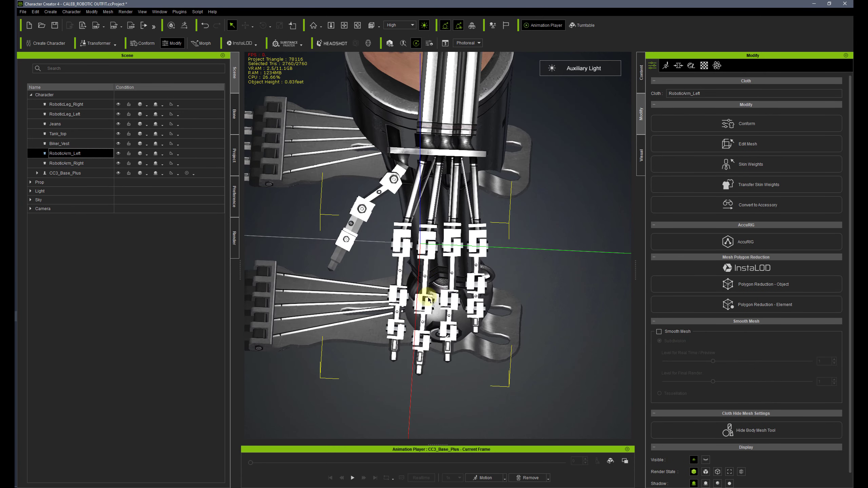
right_drag(367, 342, 451, 268)
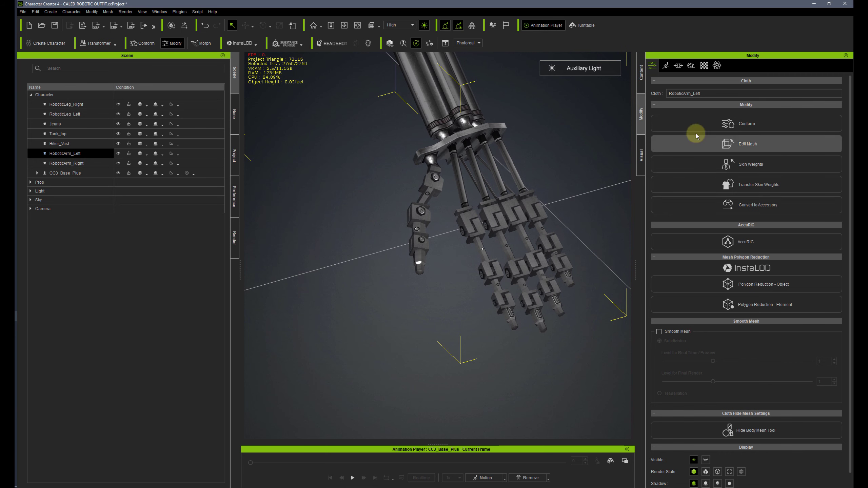
click(96, 172)
click(668, 67)
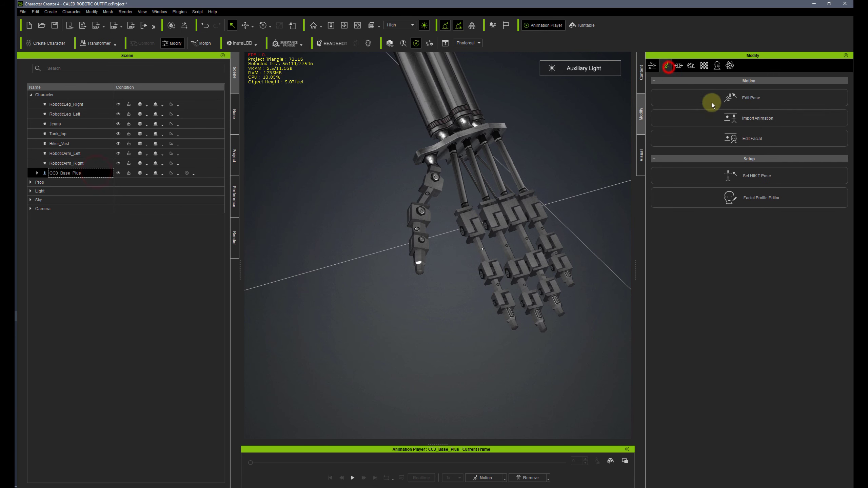
click(730, 99)
click(792, 298)
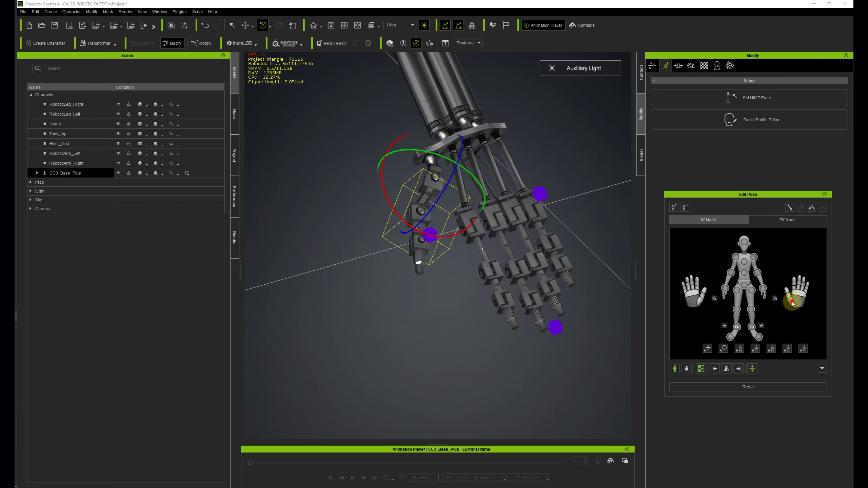
drag(385, 182, 350, 188)
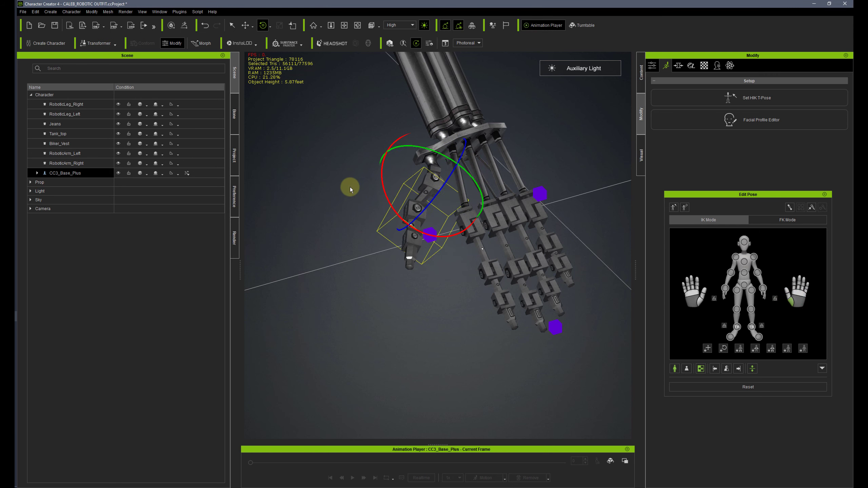
click(715, 388)
Step: Test the left hand's finger base bones by rotating them, reset the pose and close pose editing
click(795, 290)
mouse_move(491, 227)
mouse_down()
mouse_move(498, 254)
mouse_move(482, 227)
mouse_move(494, 256)
mouse_move(500, 228)
mouse_up()
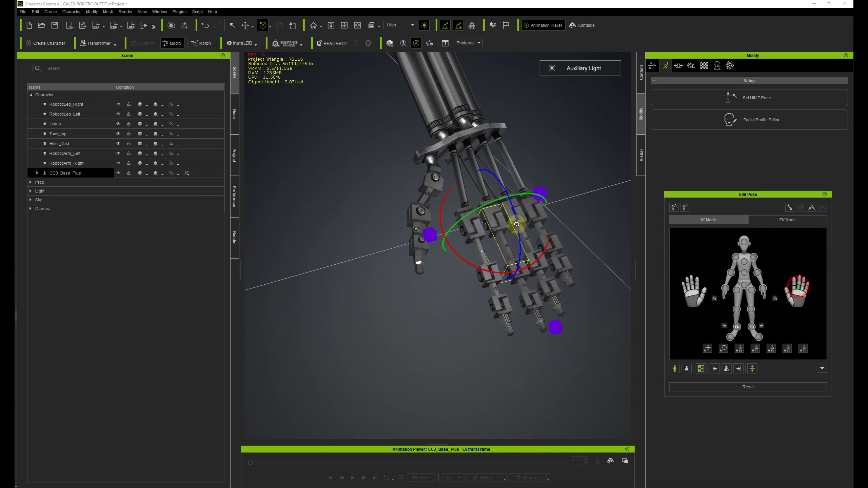
click(518, 236)
mouse_move(517, 236)
mouse_down()
mouse_move(524, 254)
mouse_move(509, 227)
mouse_up()
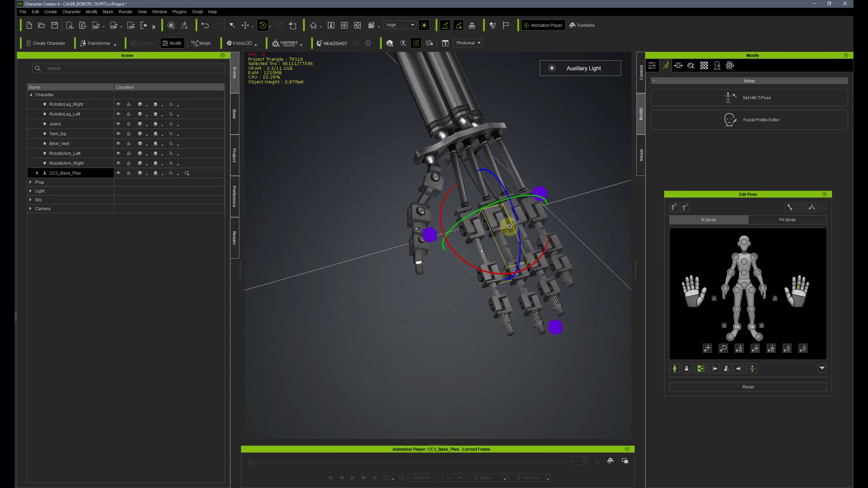
click(727, 385)
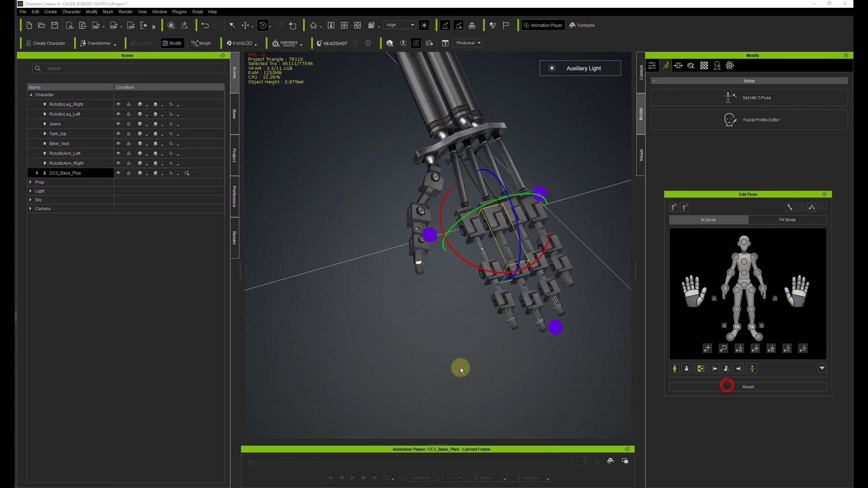
click(825, 194)
Step: In Adjust Bones, use World Move from a side view to centre the left foot bone on the robotic ankle joint
scroll(484, 249, down, 5)
scroll(454, 302, down, 4)
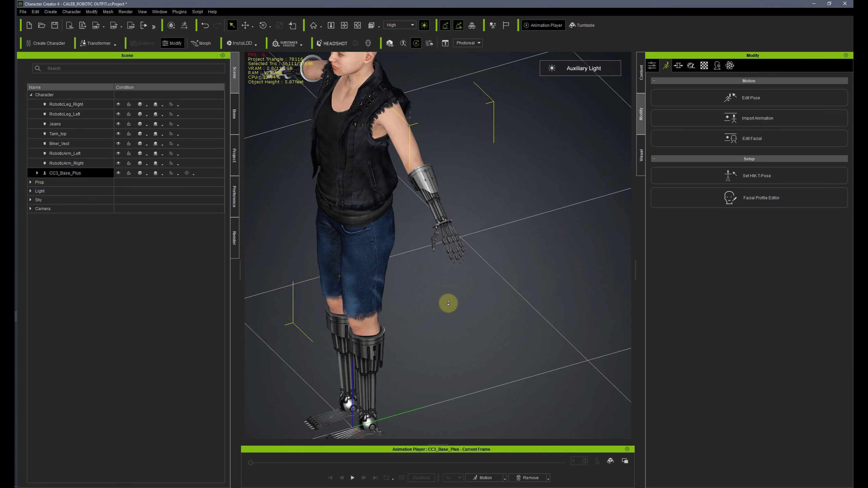
alt+drag(390, 403, 468, 328)
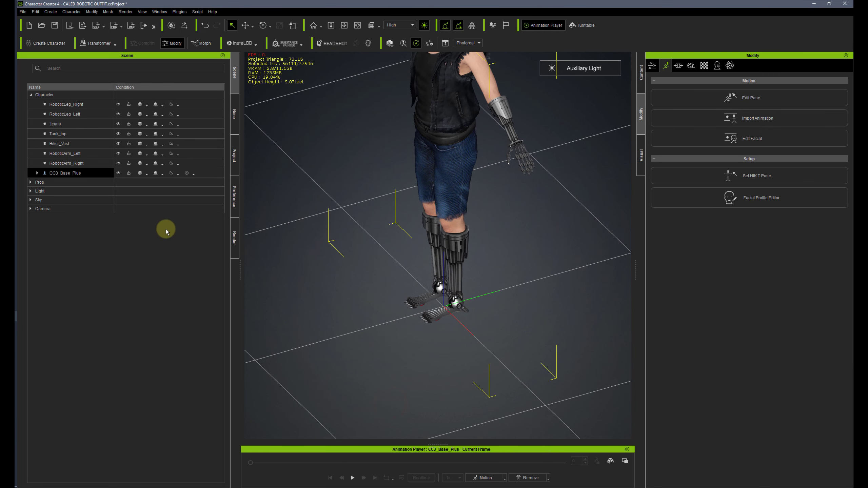
key(a)
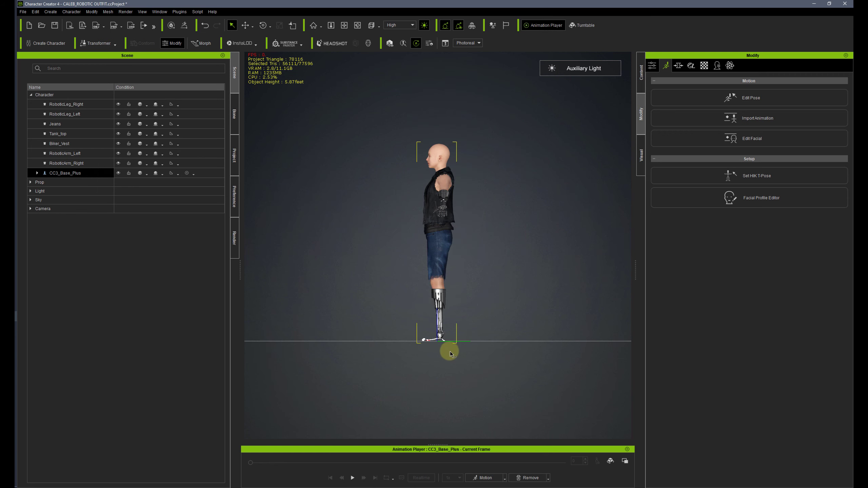
scroll(433, 353, up, 1)
middle_drag(432, 374, 430, 287)
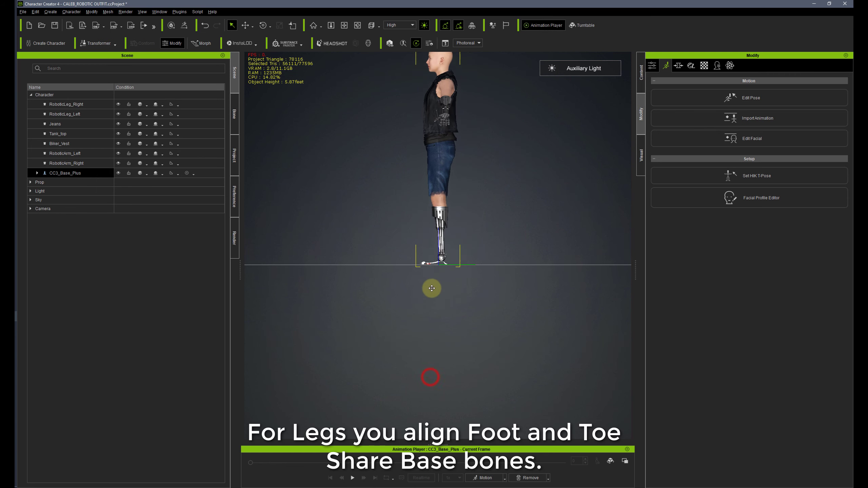
scroll(445, 245, up, 4)
scroll(449, 245, up, 8)
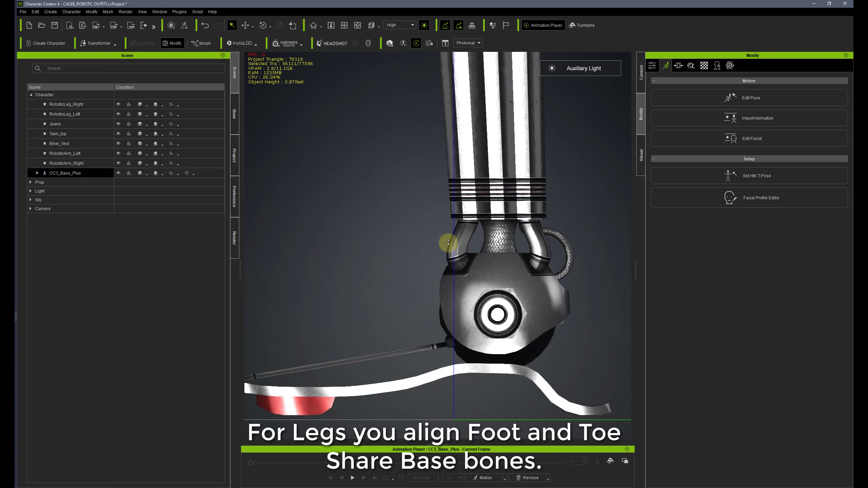
scroll(448, 243, down, 1)
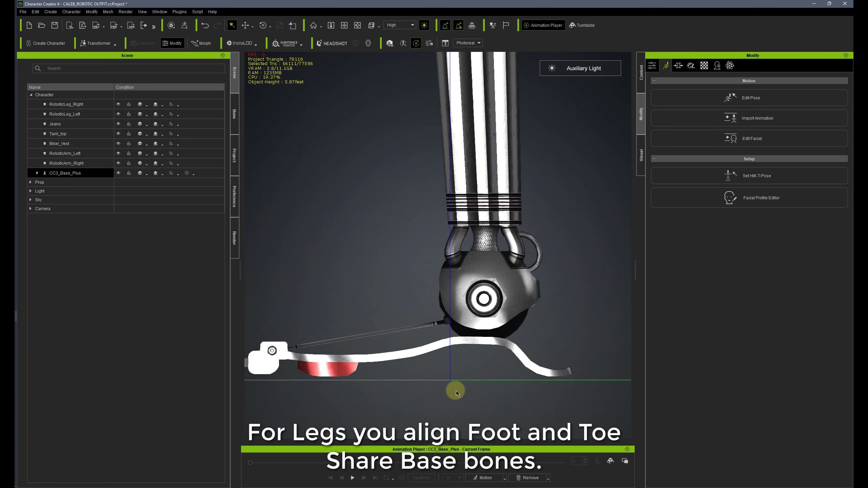
click(652, 65)
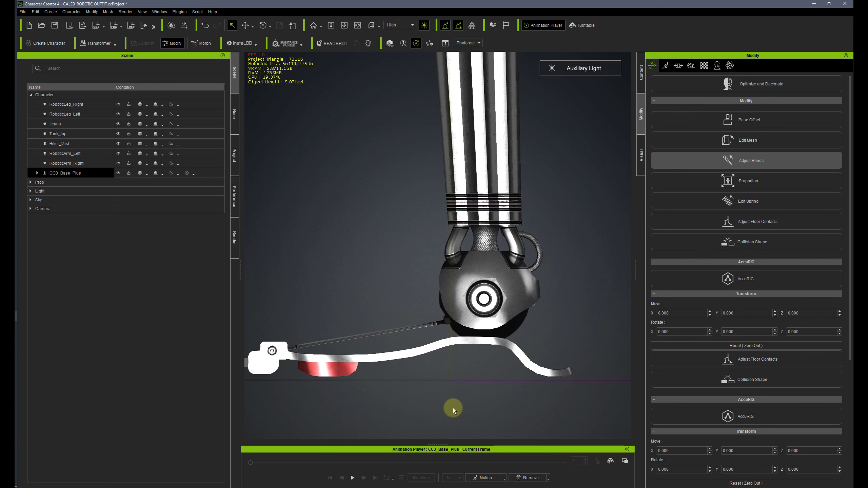
click(441, 312)
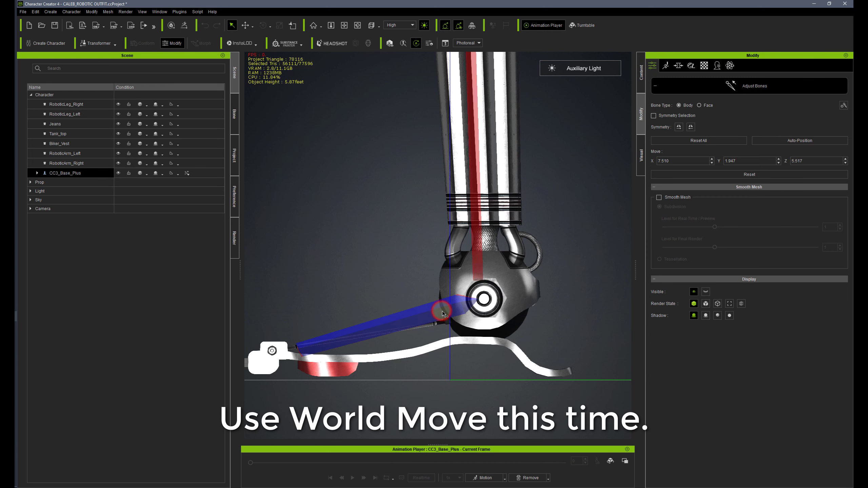
click(252, 26)
click(260, 39)
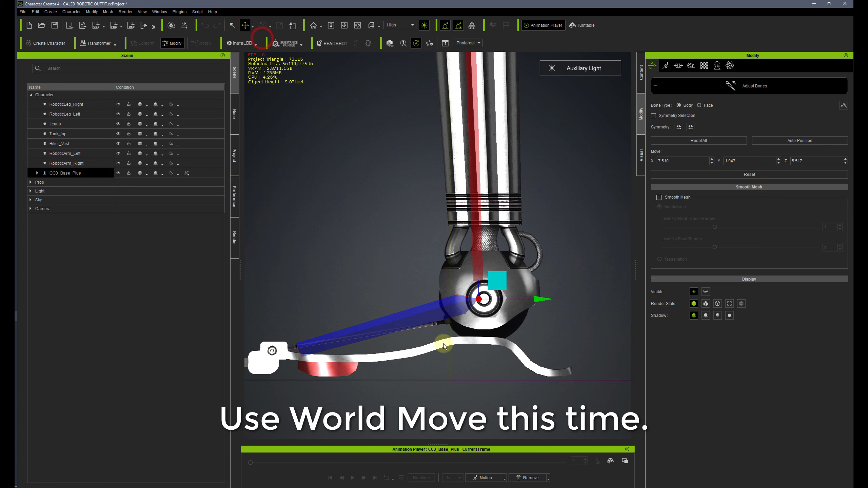
drag(504, 287, 508, 282)
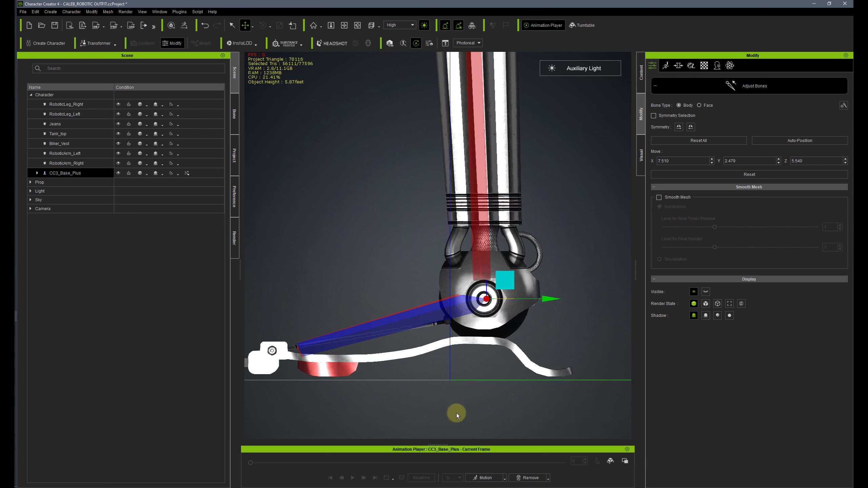
Step: Select CC_Base_L_ToeBase from the bone list and align it with the centre of the robotic toe joint in side view
middle_drag(351, 395, 463, 320)
scroll(464, 328, up, 5)
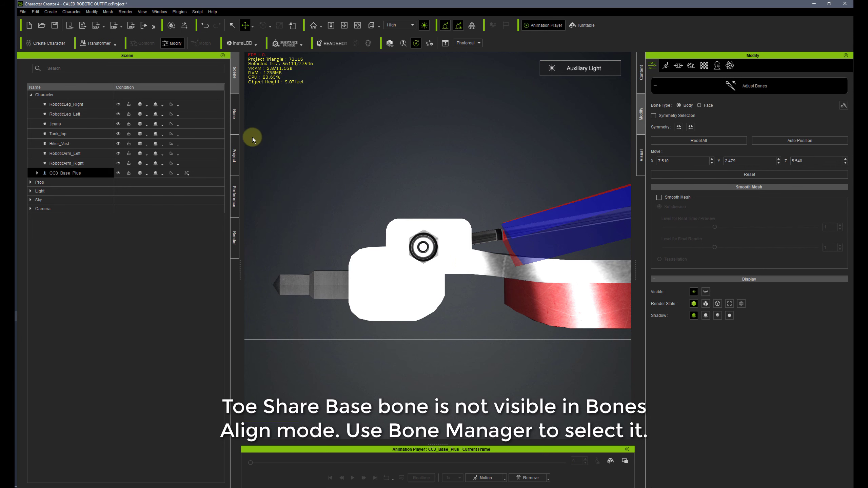
click(235, 118)
click(99, 134)
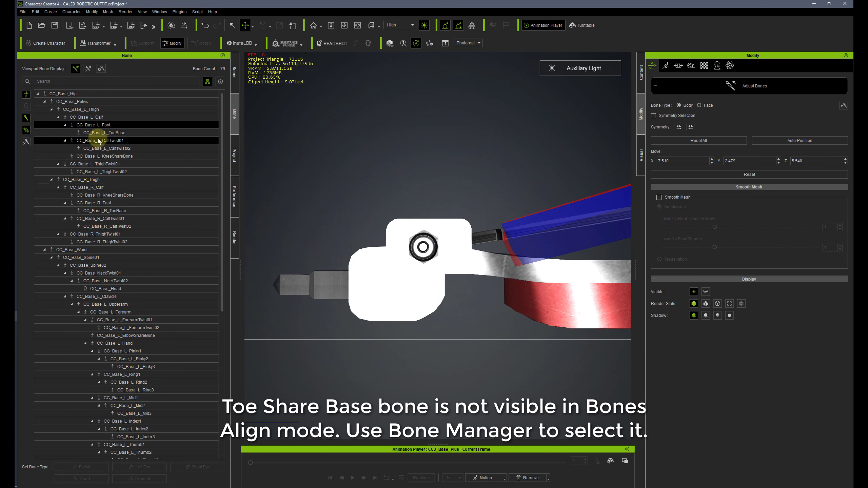
click(117, 133)
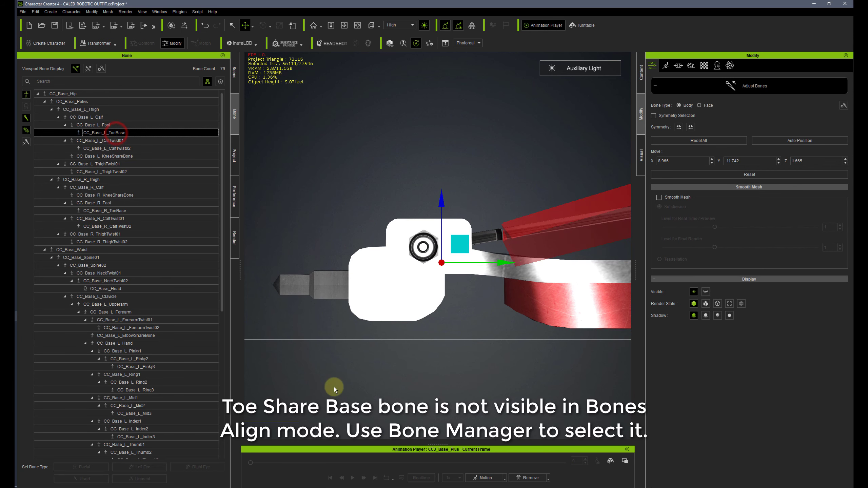
drag(460, 246, 442, 232)
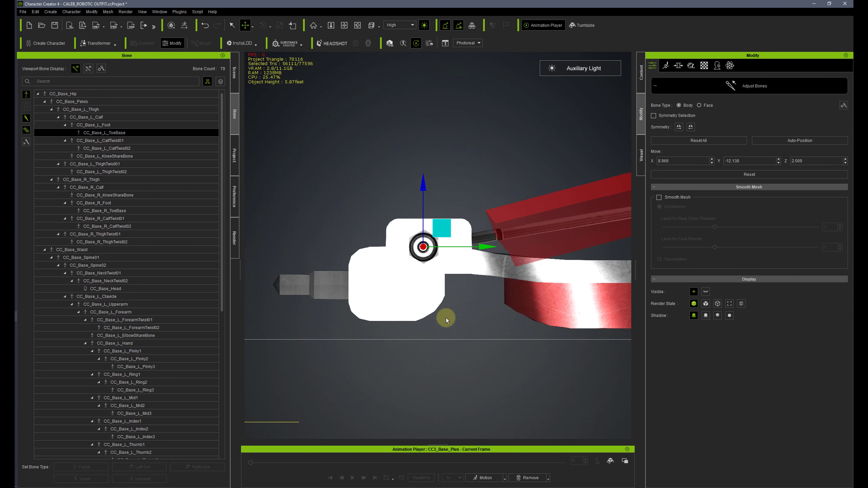
Step: From the Bottom view, move CC_Base_L_ToeBase along X to centre it across the left robotic foot
click(380, 27)
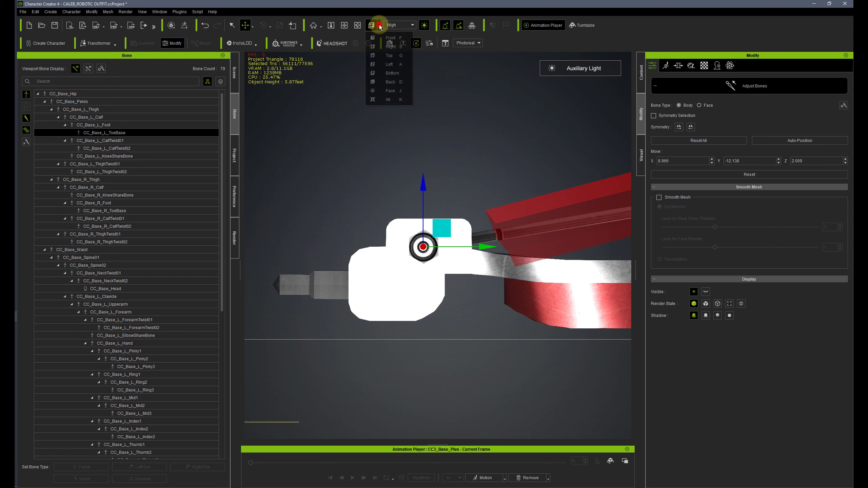
click(386, 73)
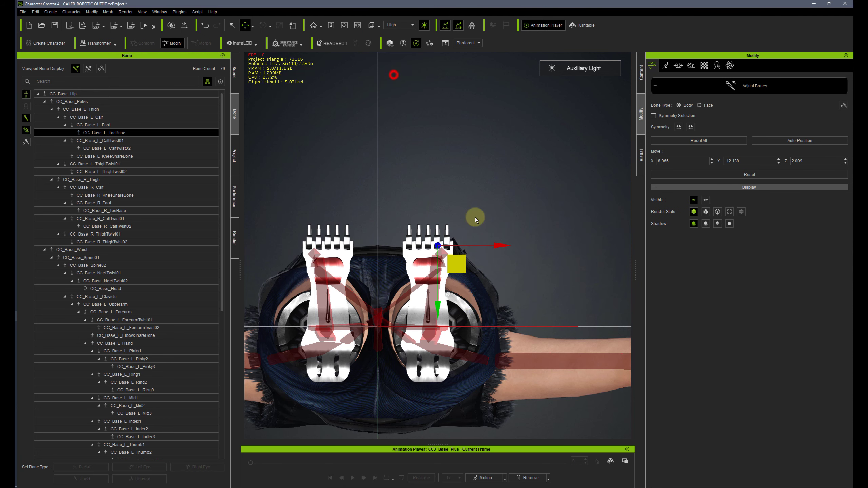
scroll(494, 246, up, 2)
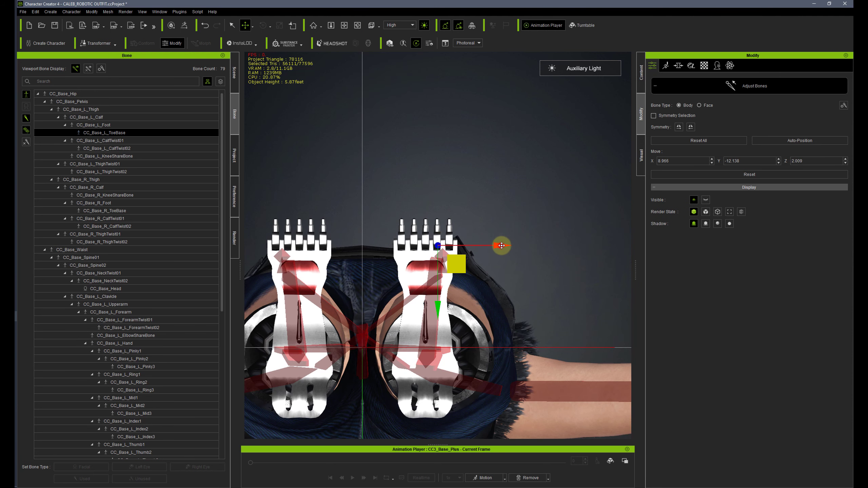
drag(501, 245, 488, 246)
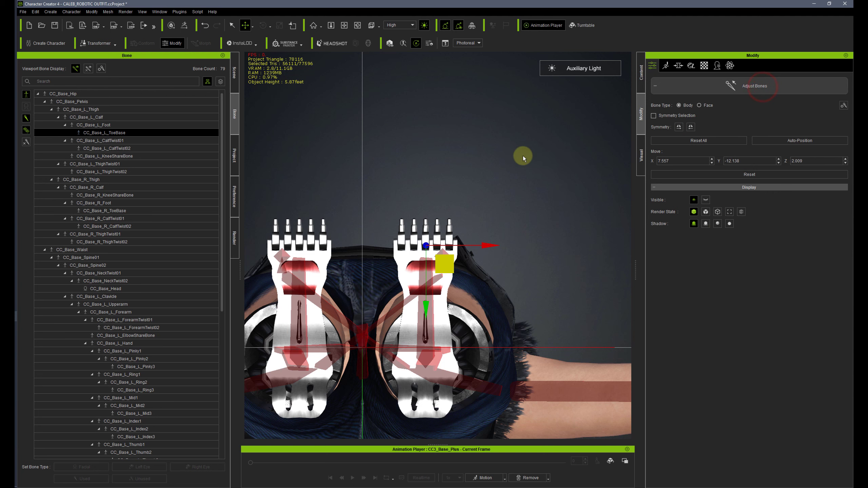
Step: Reselect CC3_Base_Plus in the scene and inspect the whole character, starting from the front view
click(234, 77)
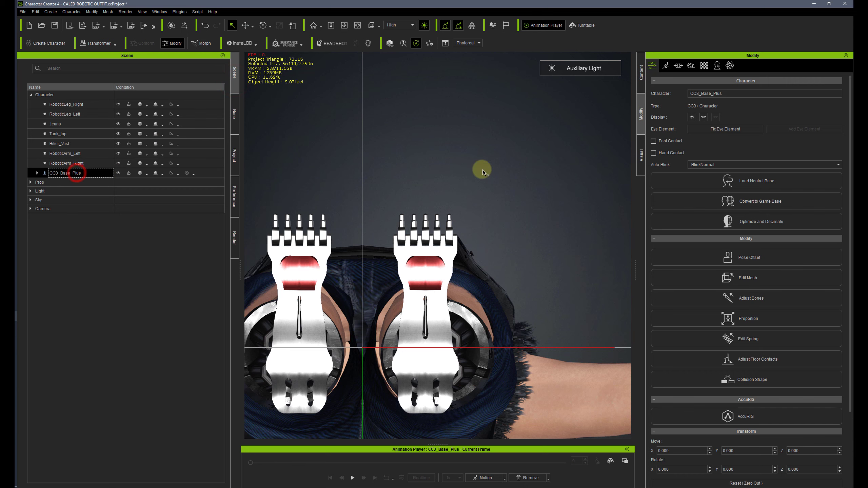
key(f)
scroll(463, 226, up, 4)
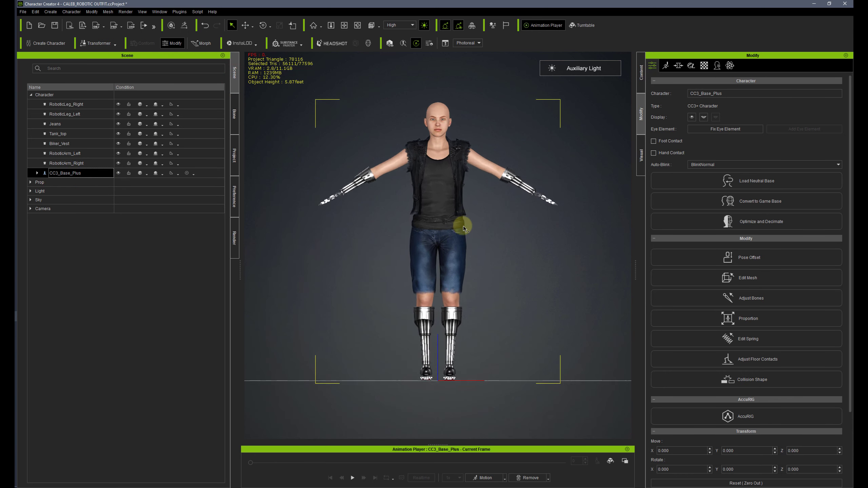
scroll(464, 230, up, 2)
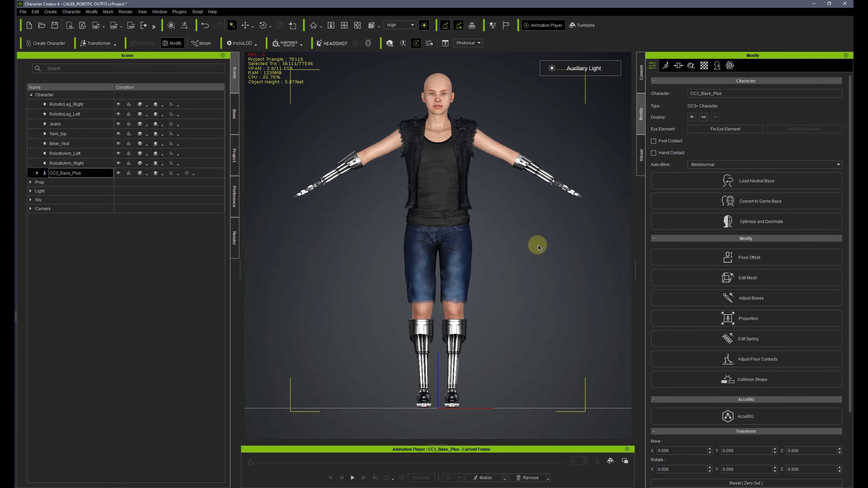
right_drag(538, 245, 484, 361)
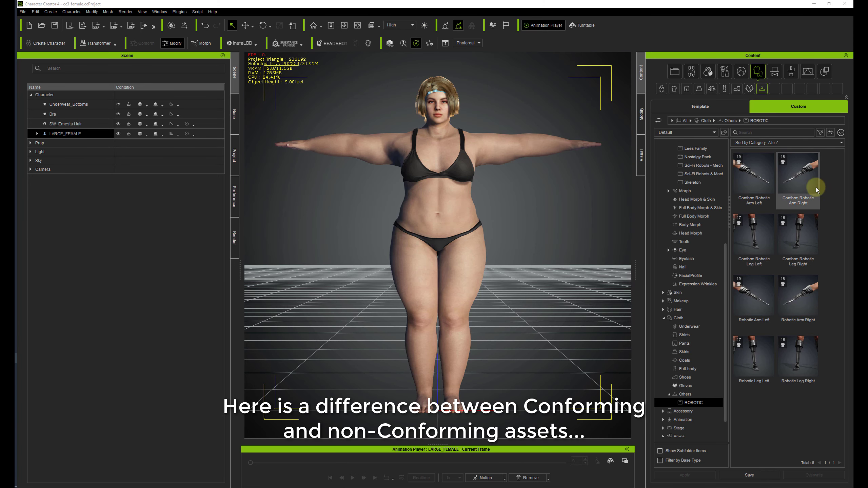
Step: Apply the Conform Robotic Arm Right and the non-conforming Robotic Arm Left assets to LARGE_FEMALE
double_click(807, 179)
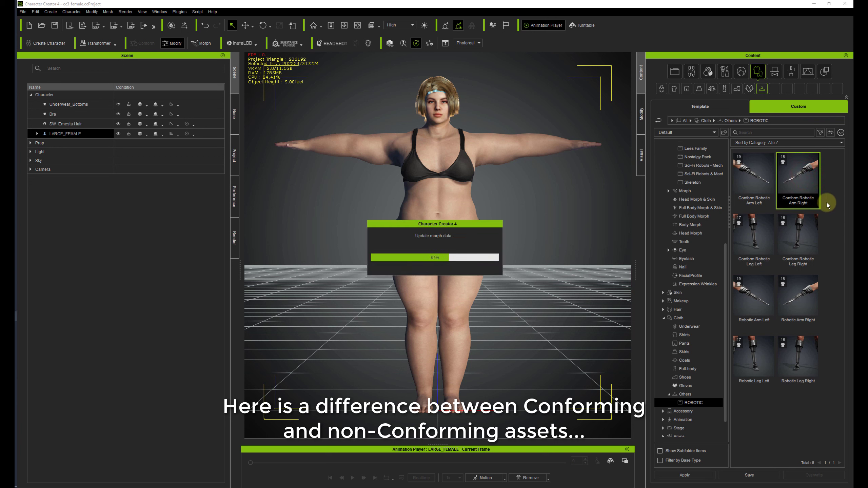
double_click(755, 302)
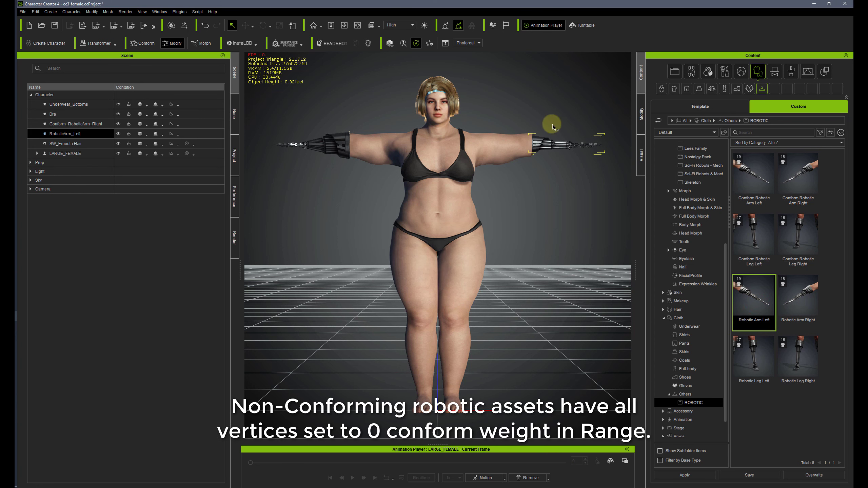
Step: Open the Conform range editing of RoboticArm_Left and examine which vertices are excluded from conforming
click(68, 133)
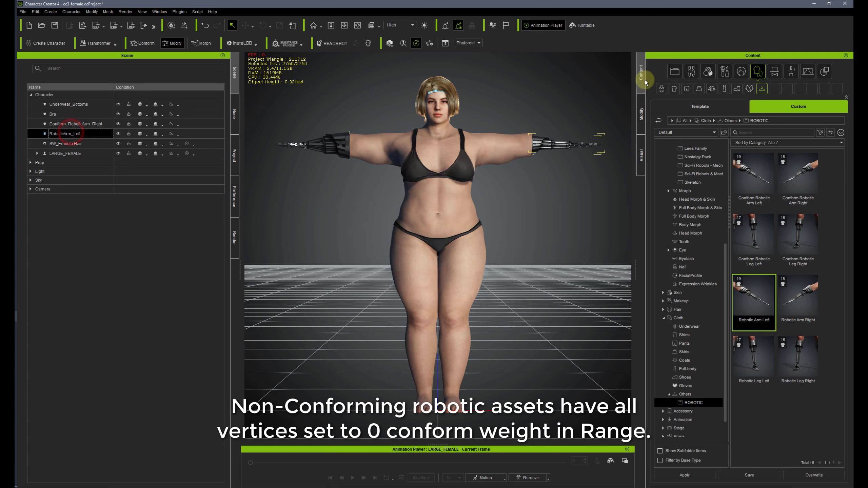
click(642, 118)
click(753, 119)
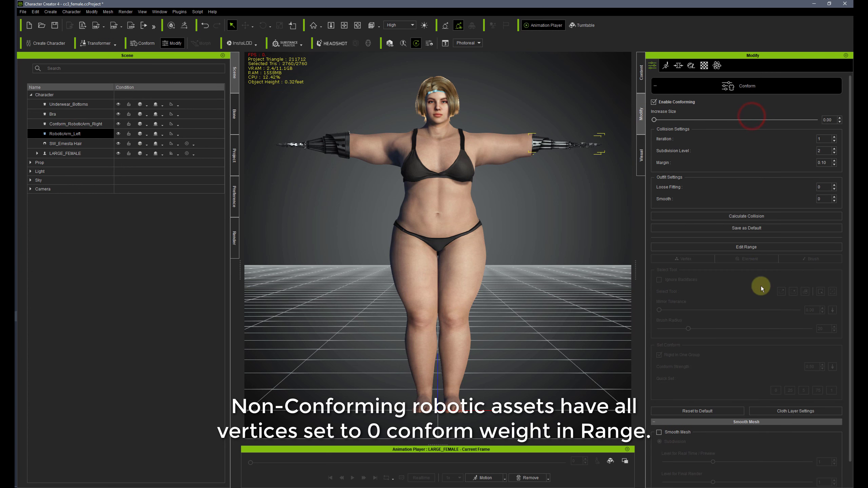
click(754, 246)
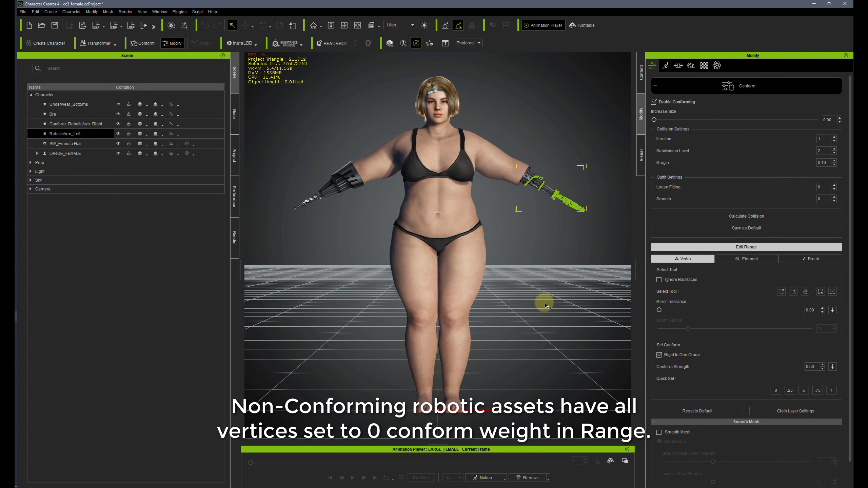
scroll(552, 188, up, 5)
scroll(552, 188, down, 5)
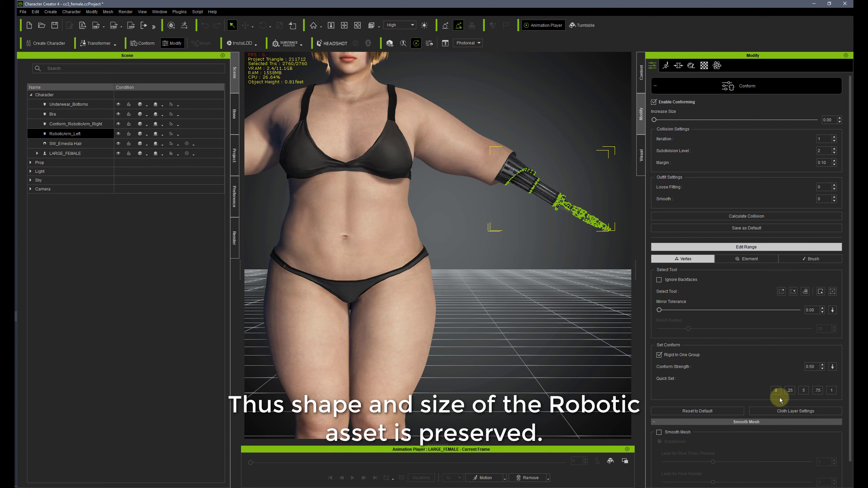
scroll(474, 205, down, 5)
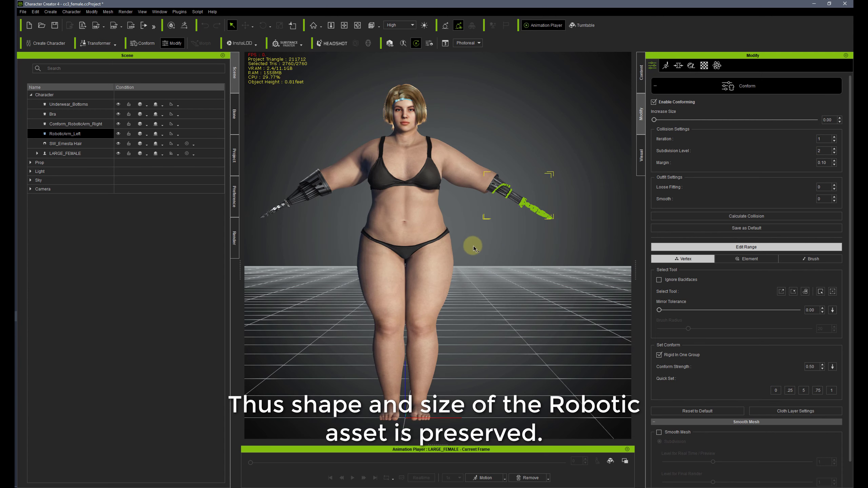
drag(475, 252, 520, 252)
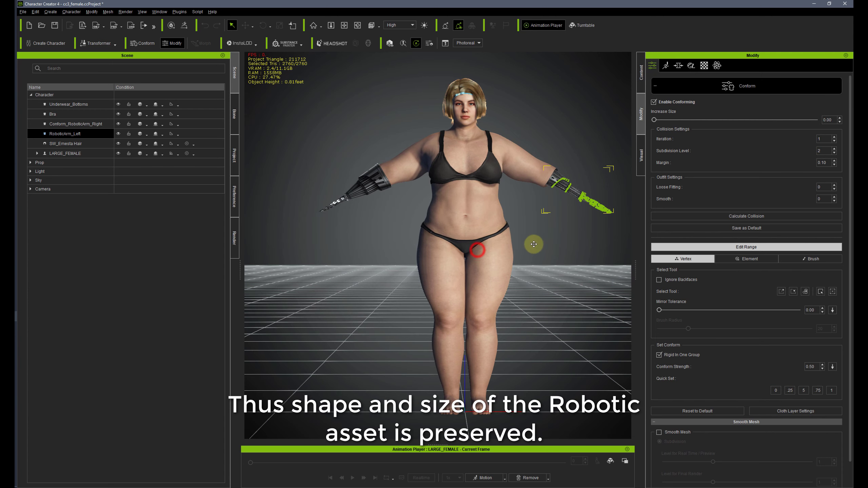
Step: Examine the conform range of Conform_RoboticArm_Right from the cuff to the hand, and leave Conform mode
click(98, 124)
scroll(362, 207, up, 6)
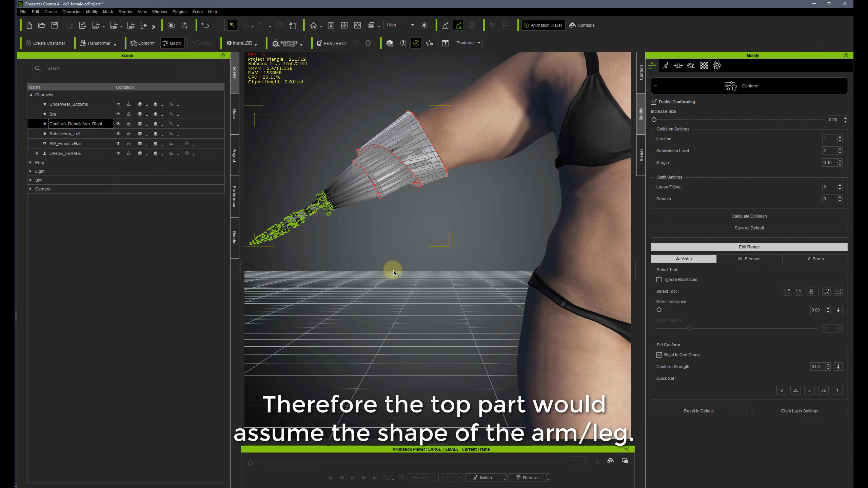
scroll(388, 271, down, 6)
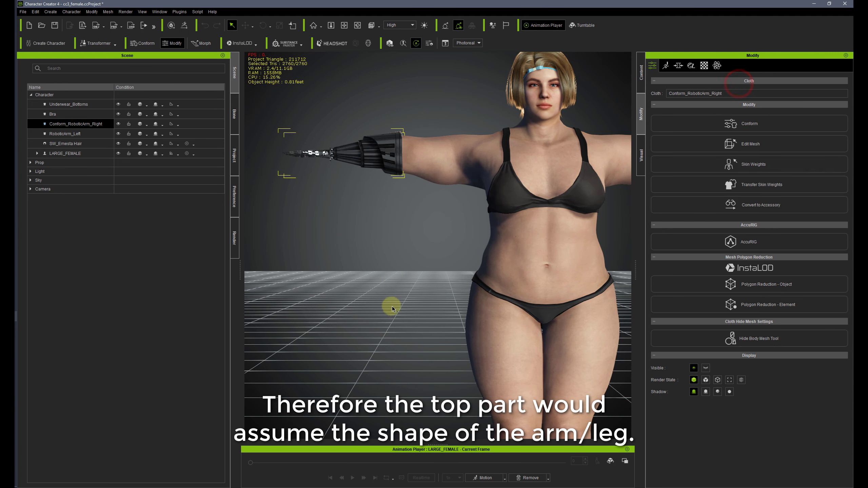
Step: Inspect from several angles how the cuff of Conform_RoboticArm_Right fits around the character's forearm
scroll(426, 278, down, 2)
alt+drag(426, 285, 354, 291)
scroll(346, 297, down, 2)
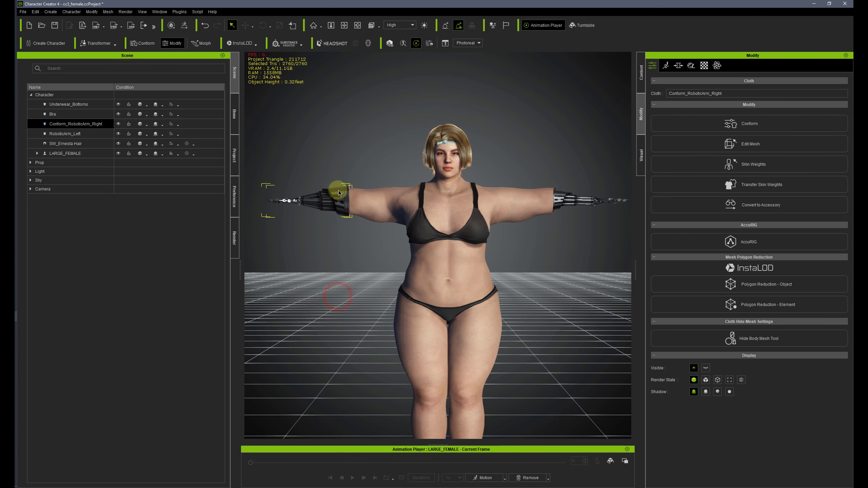
scroll(338, 191, up, 8)
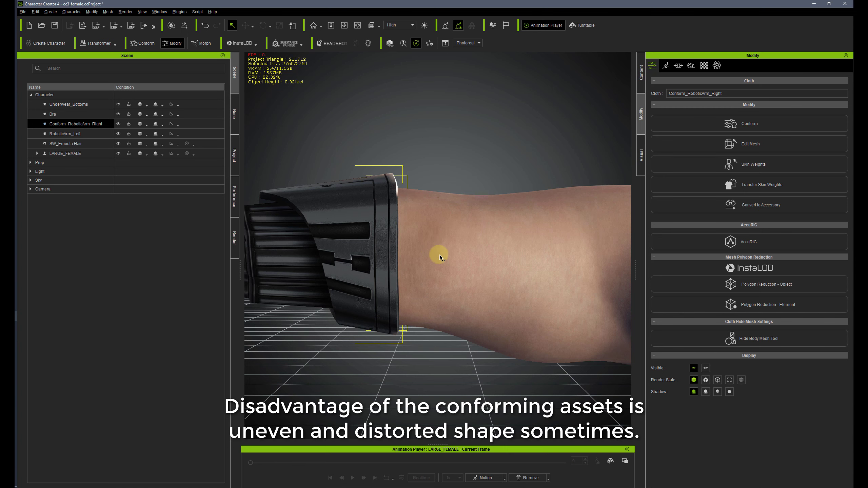
alt+drag(439, 255, 441, 246)
alt+right_drag(442, 246, 402, 353)
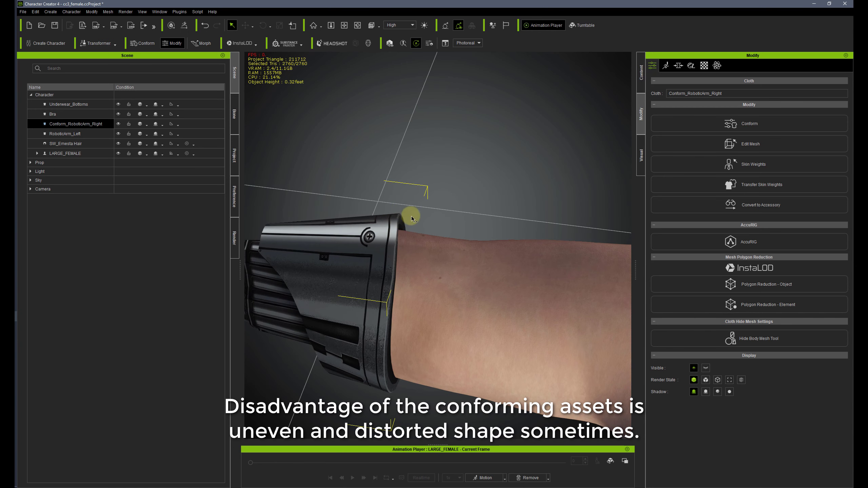
right_drag(426, 413, 398, 235)
scroll(397, 235, down, 10)
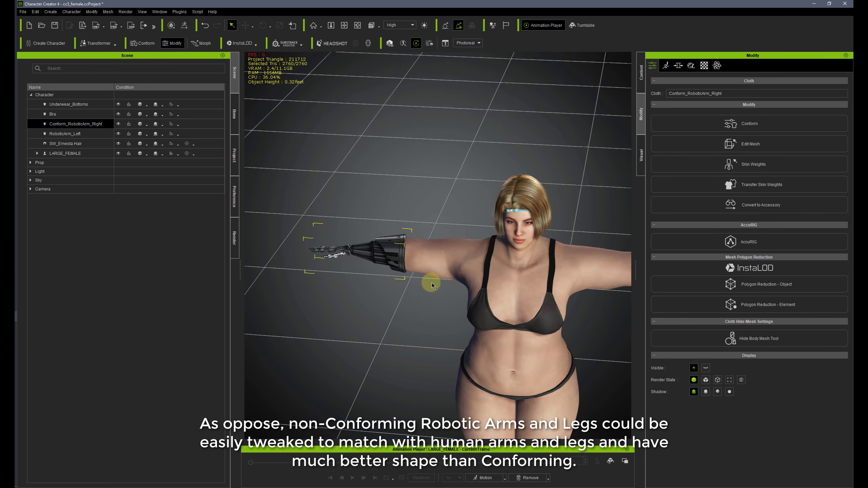
Step: Select RoboticArm_Left and open it in Edit Mesh with vertex selection
drag(570, 324, 449, 303)
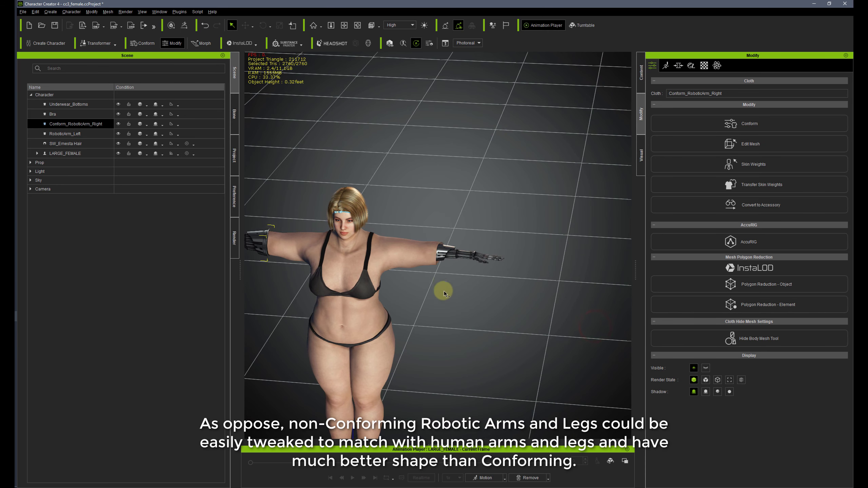
scroll(447, 245, up, 5)
click(91, 133)
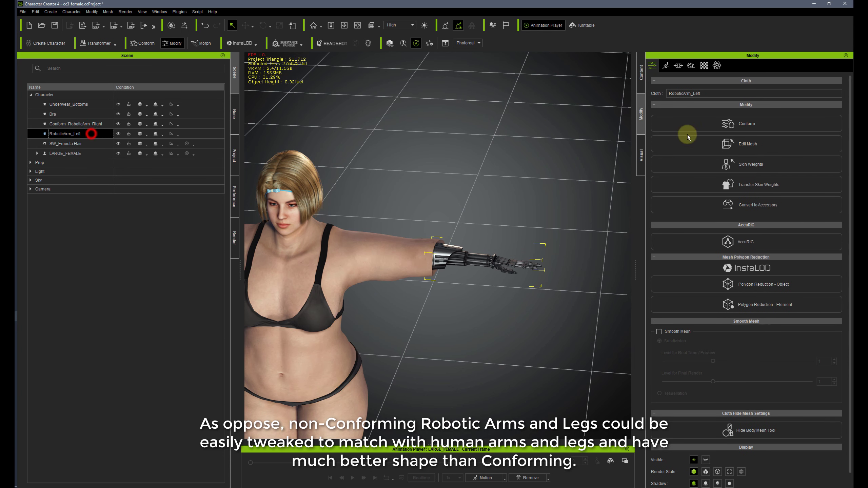
click(742, 143)
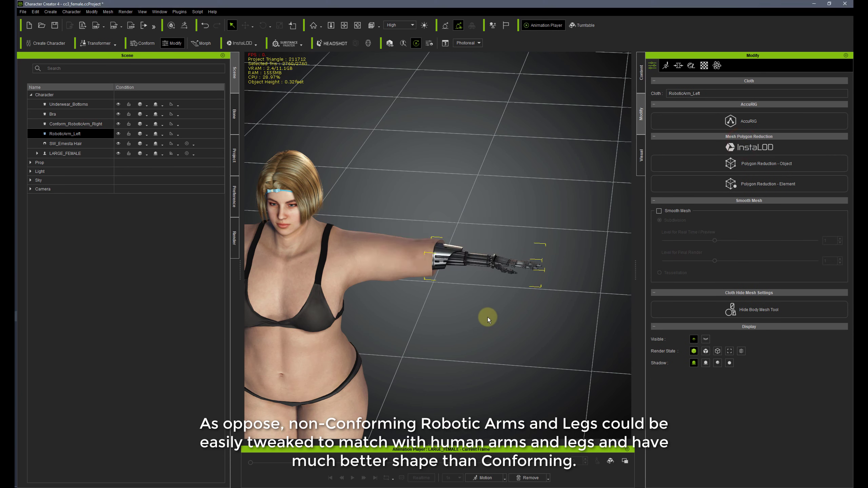
click(453, 305)
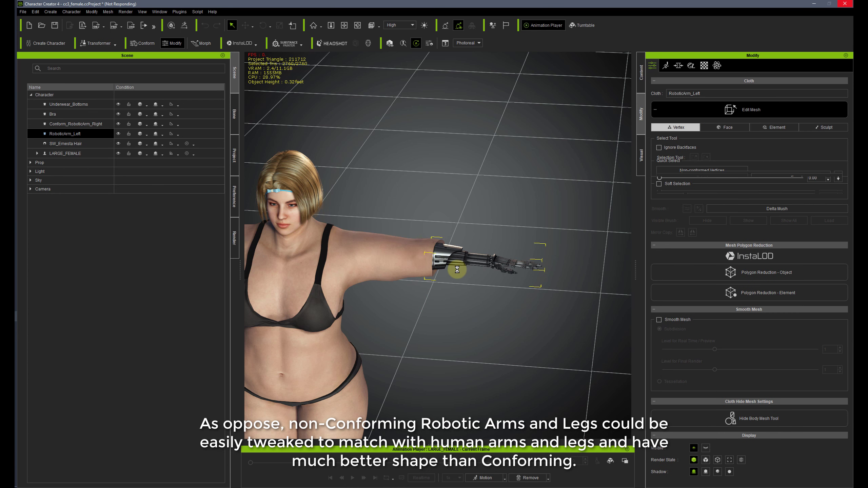
key(alt)
scroll(449, 259, up, 3)
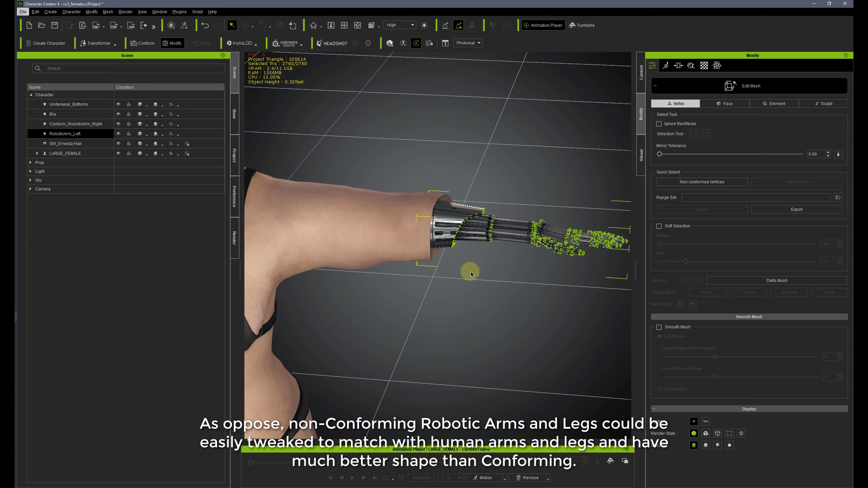
Step: Select the cuff and forearm vertices of RoboticArm_Left and scale them up to match the thickness of the human arm
alt+drag(488, 282, 404, 340)
alt+right_drag(410, 344, 433, 281)
drag(335, 231, 450, 357)
scroll(417, 304, up, 3)
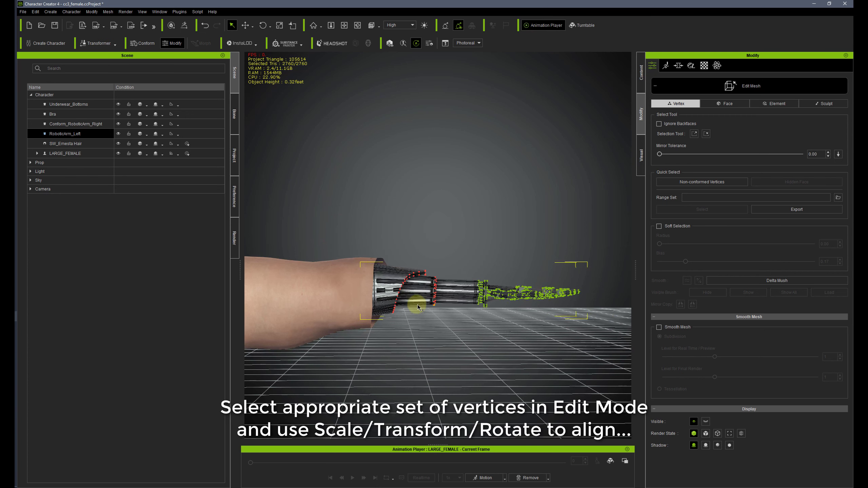
key(r)
drag(396, 291, 425, 261)
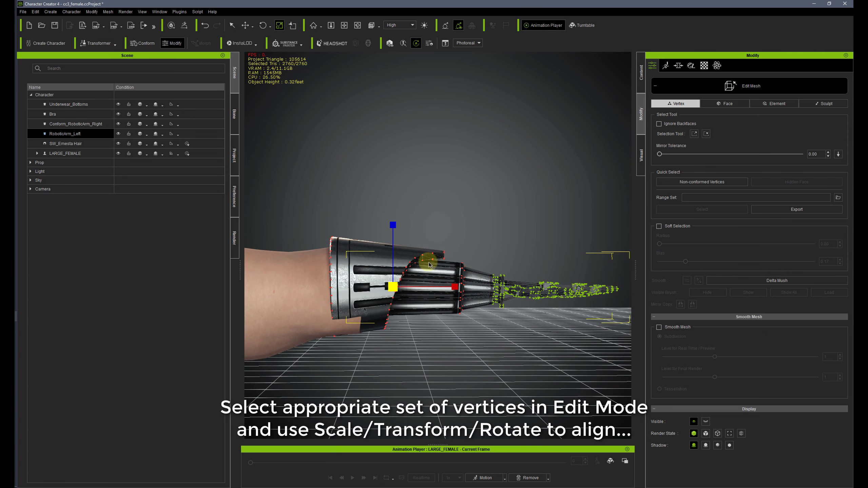
Step: Move the scaled cuff and forearm vertices slightly down along Z to centre them on the human arm
mouse_move(383, 323)
alt+mouse_down()
mouse_move(410, 325)
mouse_move(388, 327)
alt+mouse_up()
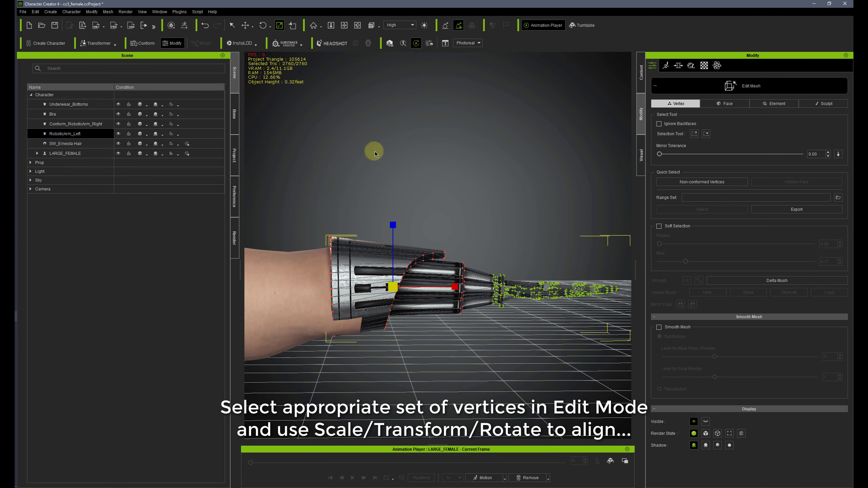
key(w)
drag(394, 221, 396, 230)
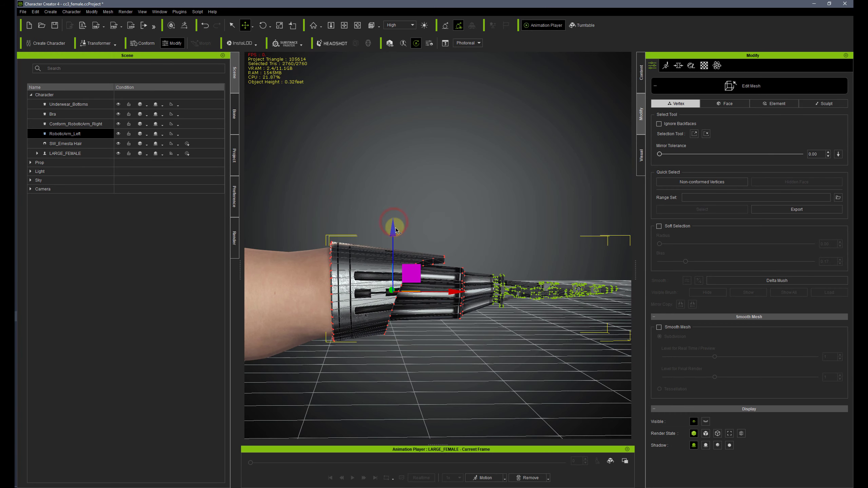
Step: Select the vertex ring at the wrist end of the robotic forearm, and rotate and shift it into line with the wrist
drag(455, 256, 475, 348)
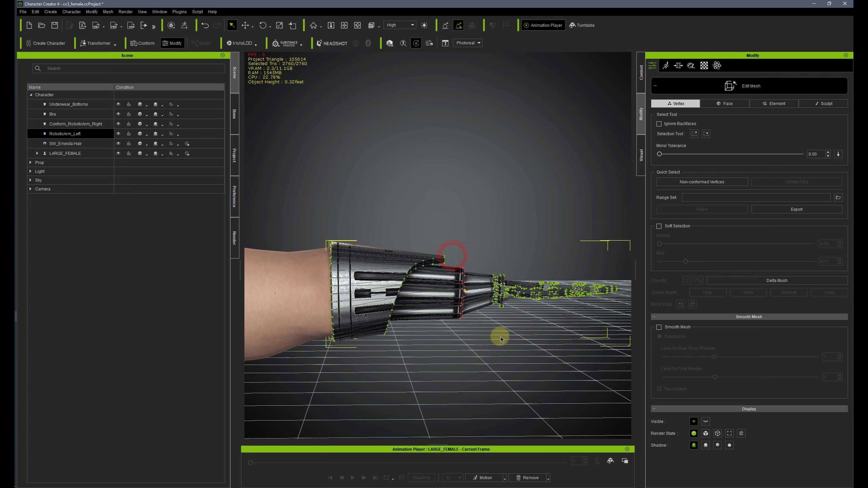
key(e)
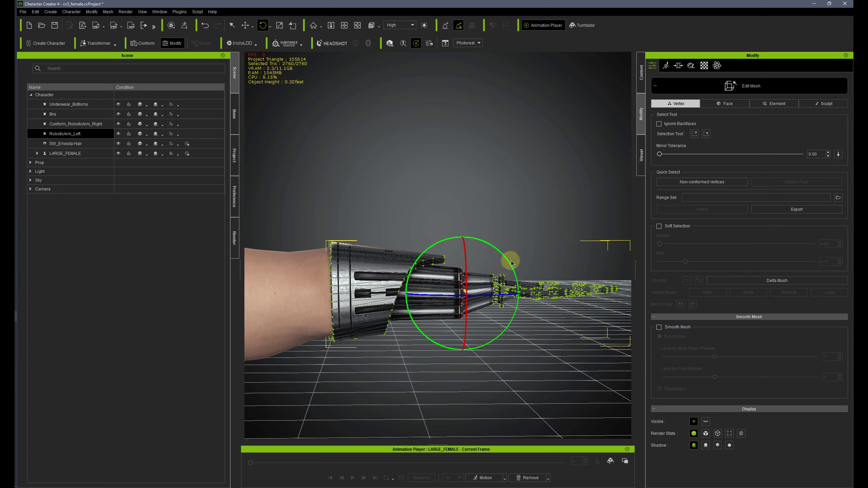
key(w)
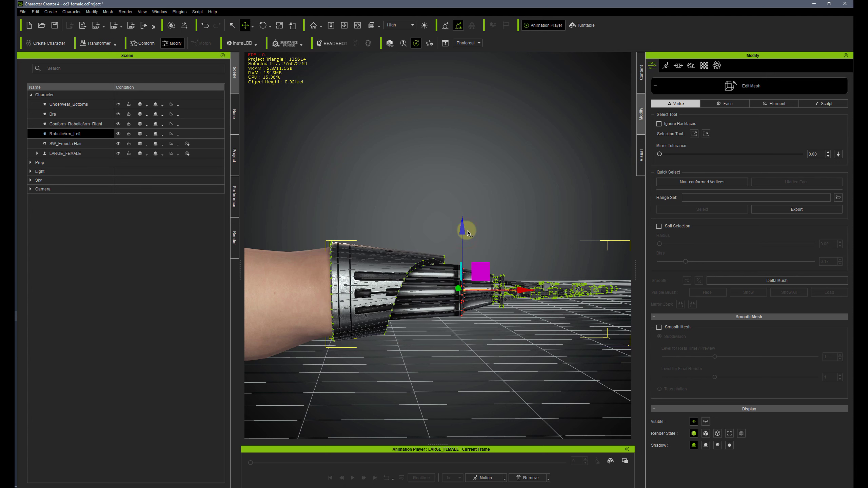
Step: Select the vertices of the cuff's open rim, adjust them along Y around the arm, and leave Edit Mesh
right_drag(388, 363, 431, 395)
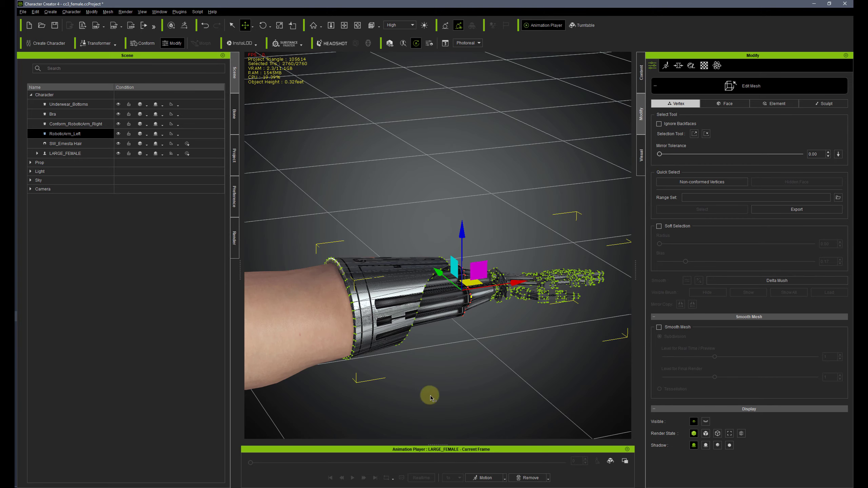
drag(263, 225, 365, 400)
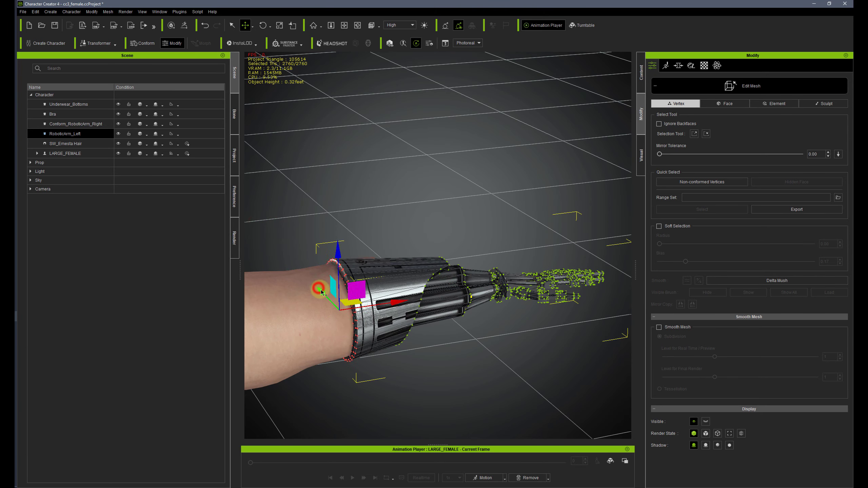
click(713, 84)
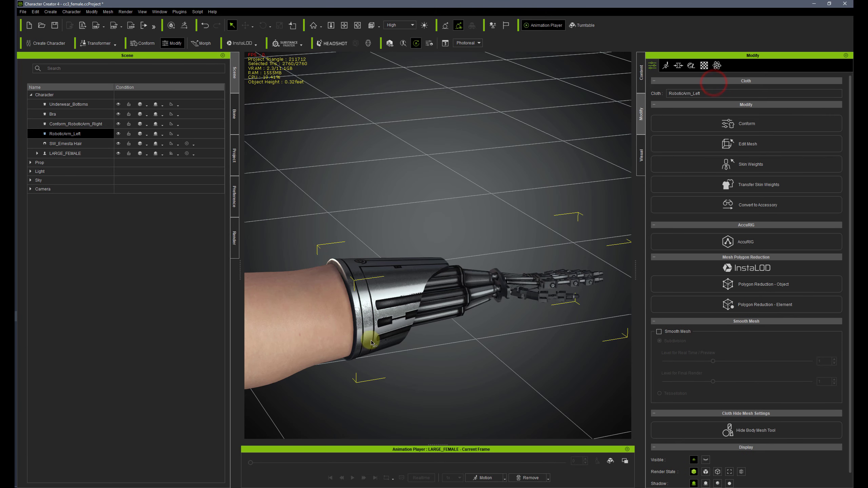
Step: Inspect the reshaped RoboticArm_Left up close from several angles and compare both robotic arms on the whole character
scroll(371, 340, up, 3)
drag(373, 270, 397, 194)
right_drag(386, 220, 458, 335)
right_drag(473, 270, 489, 316)
drag(475, 327, 509, 302)
mouse_move(510, 302)
right_down()
mouse_move(511, 287)
mouse_move(514, 309)
mouse_move(513, 300)
right_up()
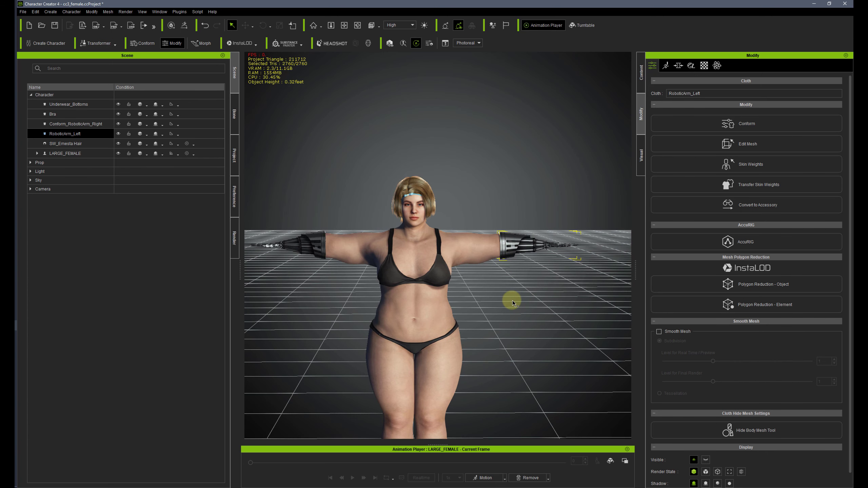